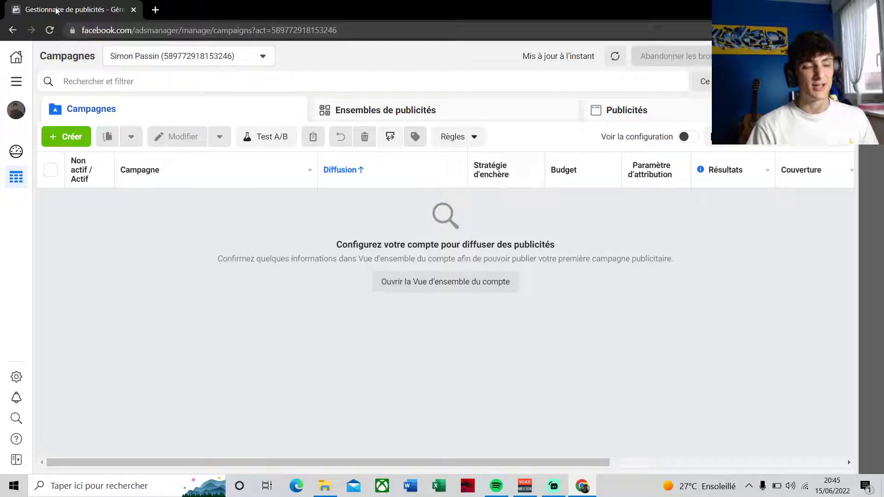
{"action": "left_click", "coordinate": [84, 31]}
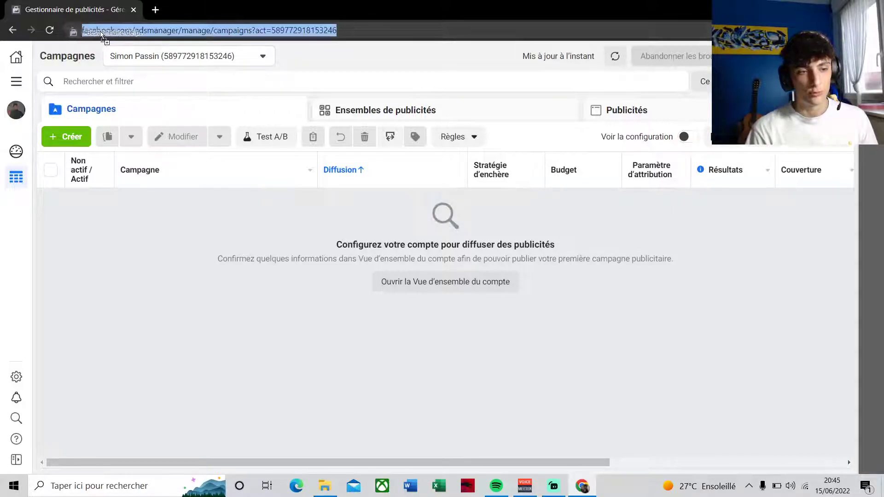
{"action": "left_click", "coordinate": [187, 300]}
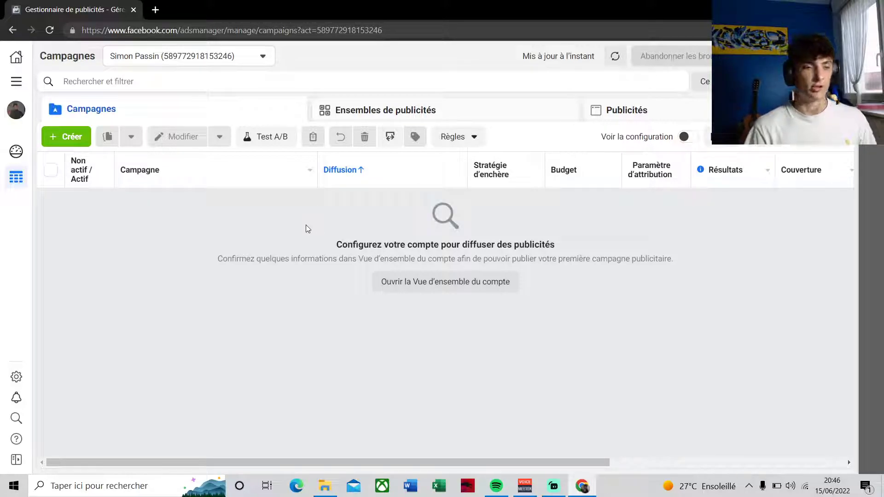
Create a new campaign with the Conversions objective
{"action": "left_click", "coordinate": [77, 139]}
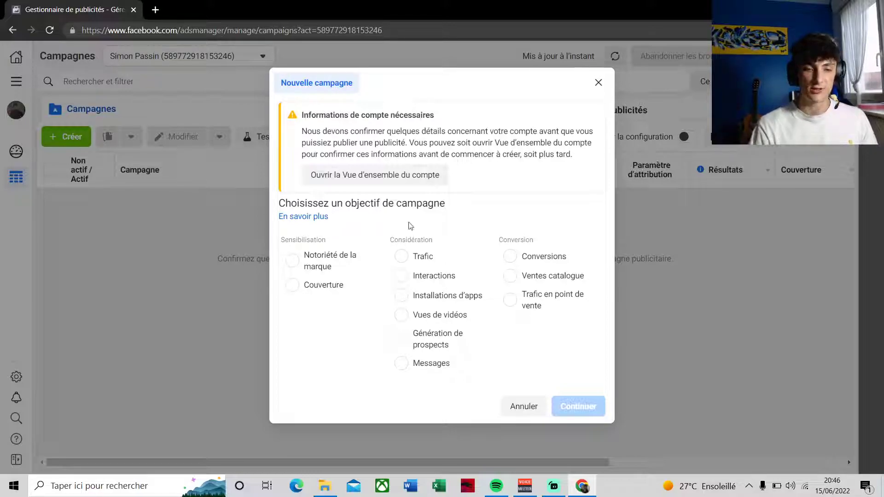
{"action": "left_click", "coordinate": [508, 256]}
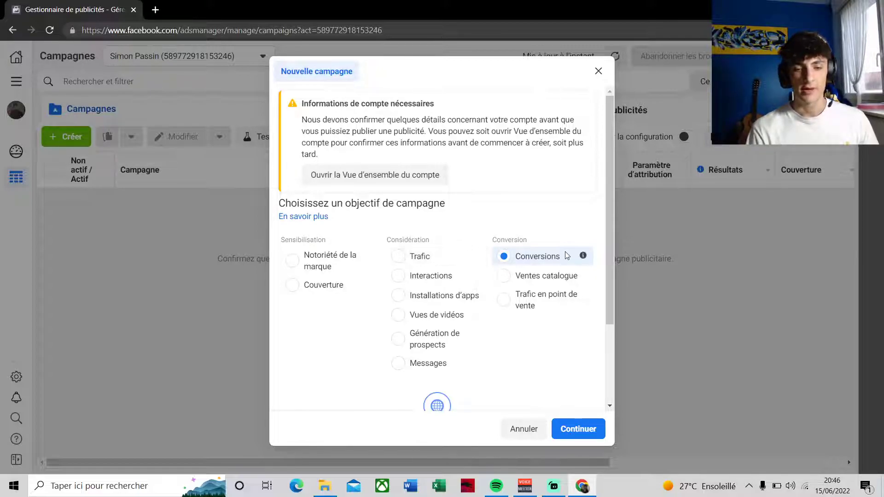
{"action": "mouse_move", "coordinate": [583, 258]}
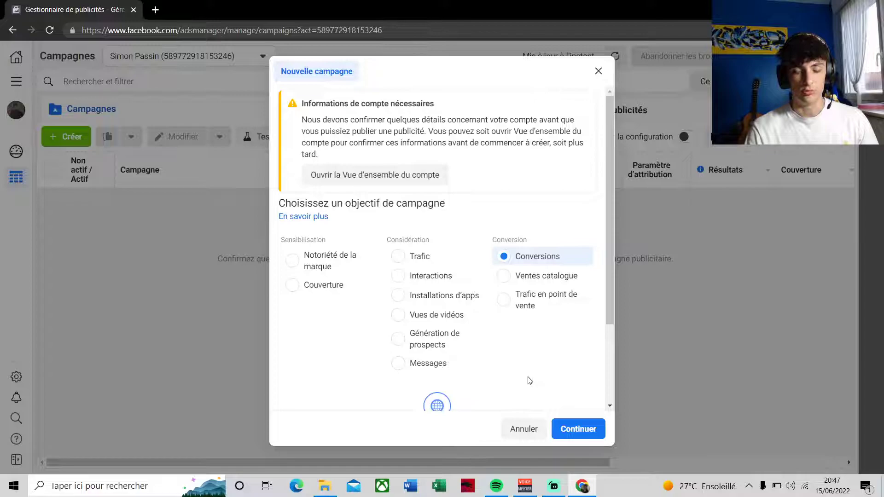
{"action": "left_click", "coordinate": [573, 427]}
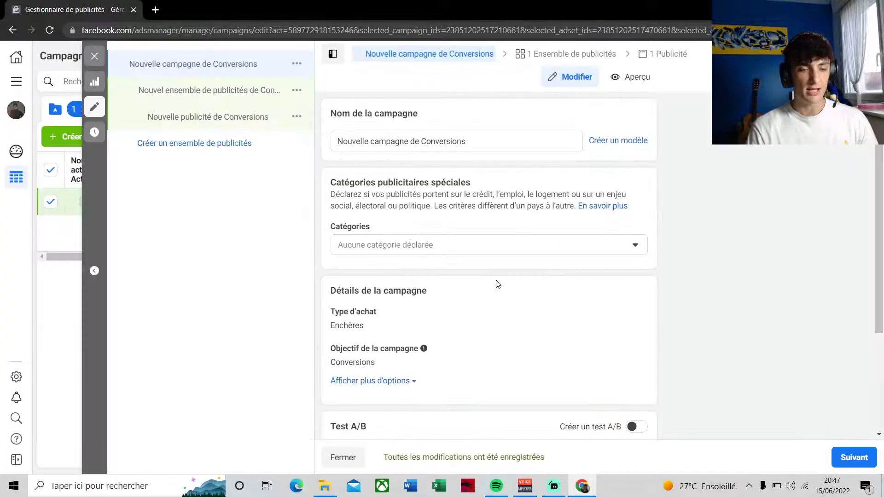
Rename the campaign as "Lunette soleil"
{"action": "left_click", "coordinate": [502, 140]}
{"action": "key", "text": "ctrl+a"}
{"action": "key", "text": "BackSpace"}
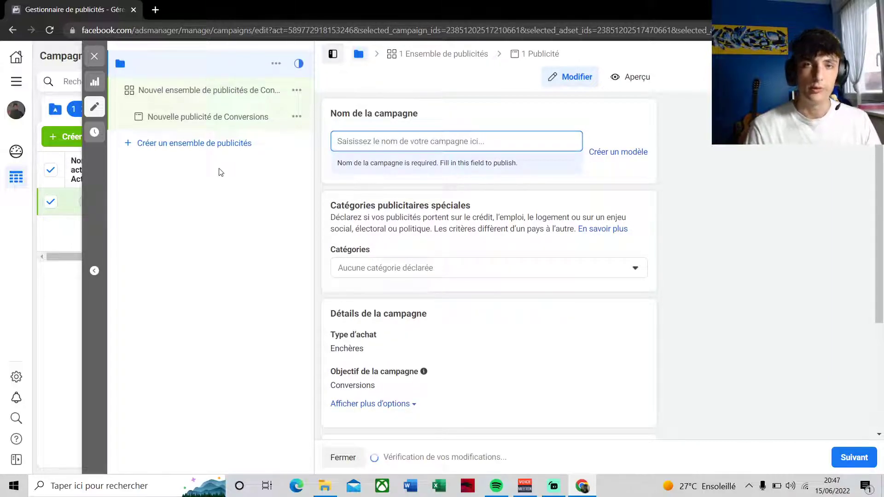
{"action": "type", "text": "K"}
{"action": "key", "text": "BackSpace"}
{"action": "type", "text": "Lunette soleil"}
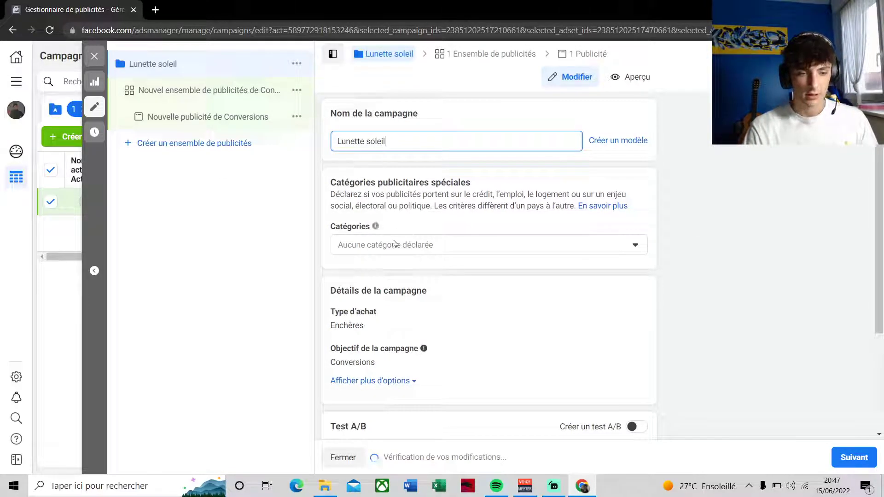
Examine the available special ad categories for the campaign without declaring any
{"action": "left_click", "coordinate": [385, 244]}
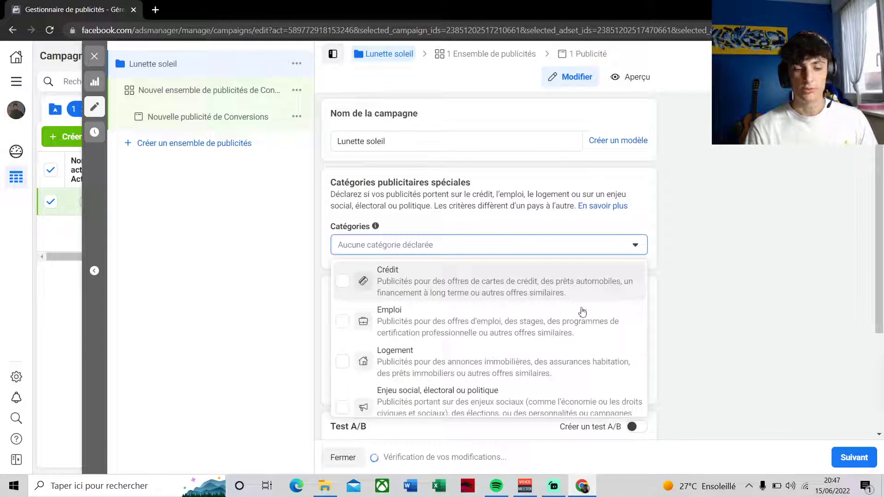
{"action": "scroll", "coordinate": [508, 346], "scroll_direction": "down", "scroll_amount": 1}
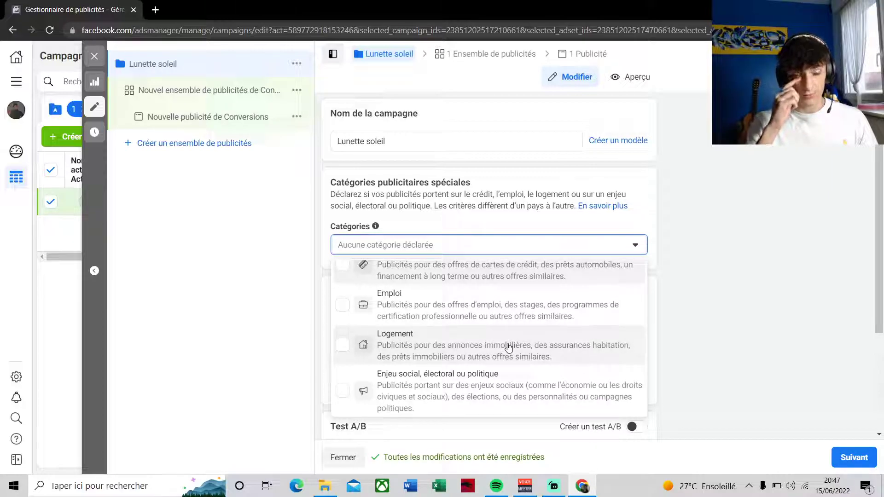
{"action": "scroll", "coordinate": [428, 313], "scroll_direction": "up", "scroll_amount": 1}
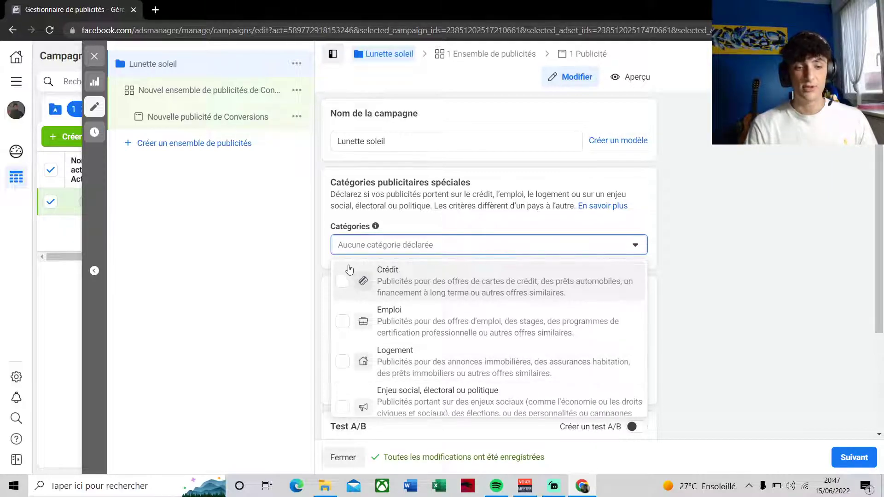
{"action": "scroll", "coordinate": [416, 341], "scroll_direction": "down", "scroll_amount": 1}
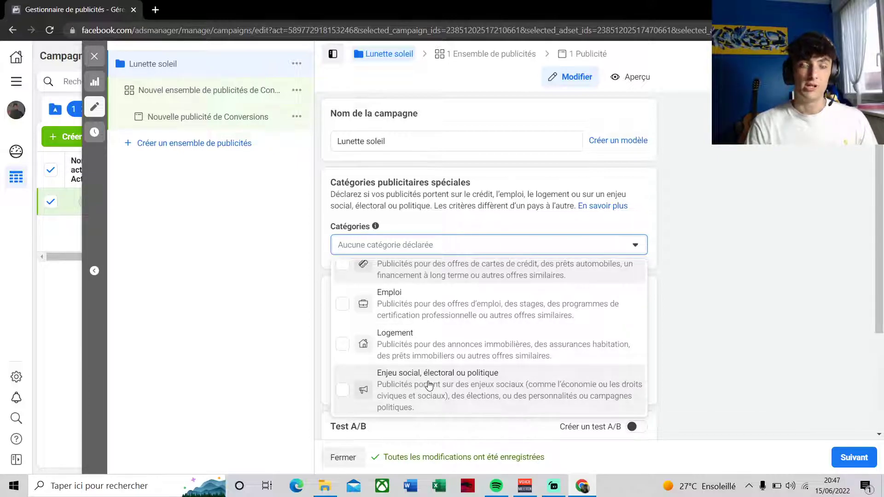
{"action": "left_click", "coordinate": [704, 254]}
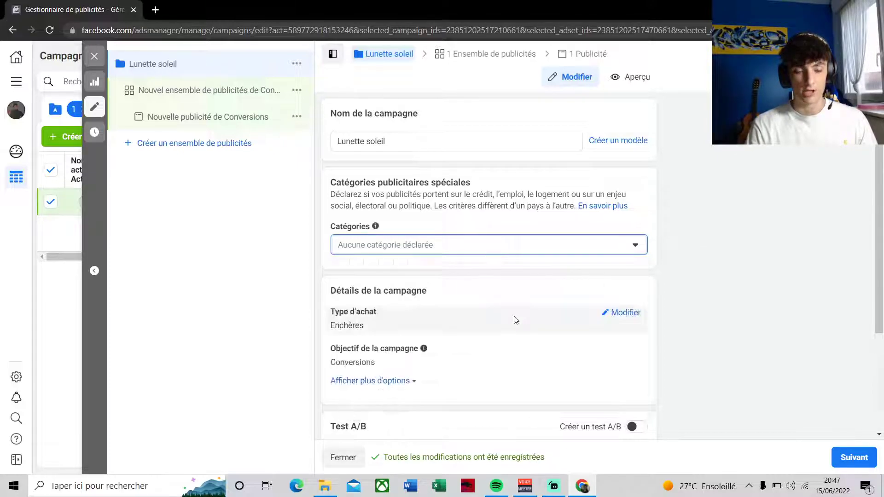
Review the campaign details, A/B test and campaign budget optimisation settings, and continue to the ad set
{"action": "scroll", "coordinate": [515, 320], "scroll_direction": "down", "scroll_amount": 1}
{"action": "scroll", "coordinate": [515, 320], "scroll_direction": "down", "scroll_amount": 2}
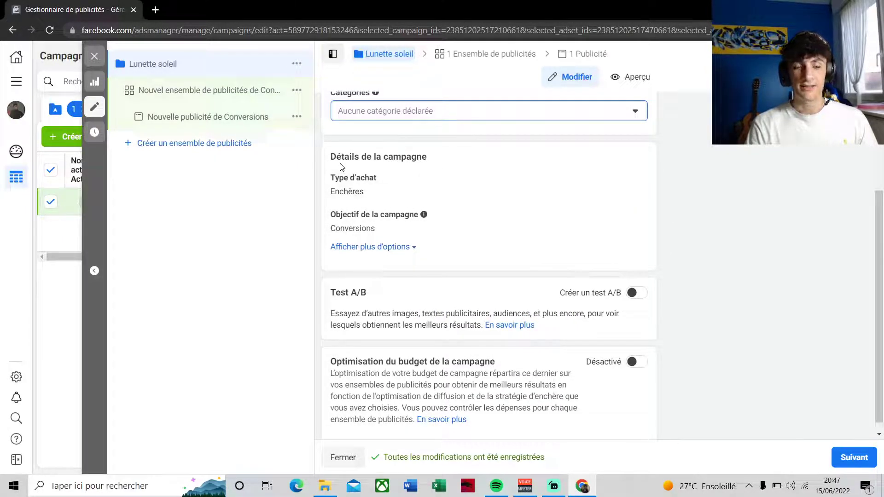
{"action": "left_click", "coordinate": [744, 202]}
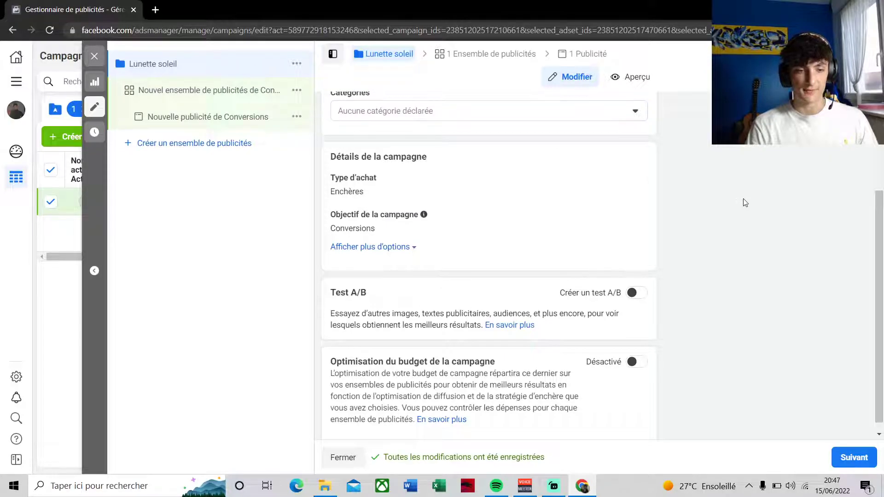
{"action": "scroll", "coordinate": [490, 249], "scroll_direction": "down", "scroll_amount": 1}
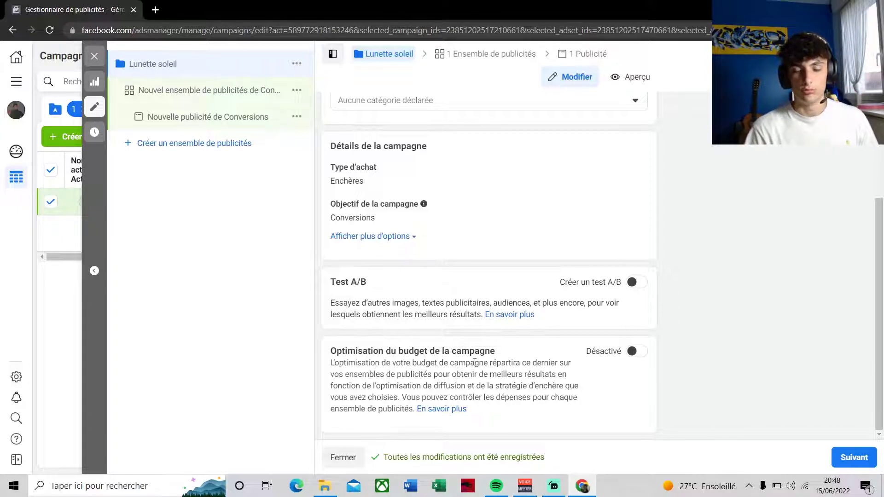
{"action": "left_click", "coordinate": [866, 461]}
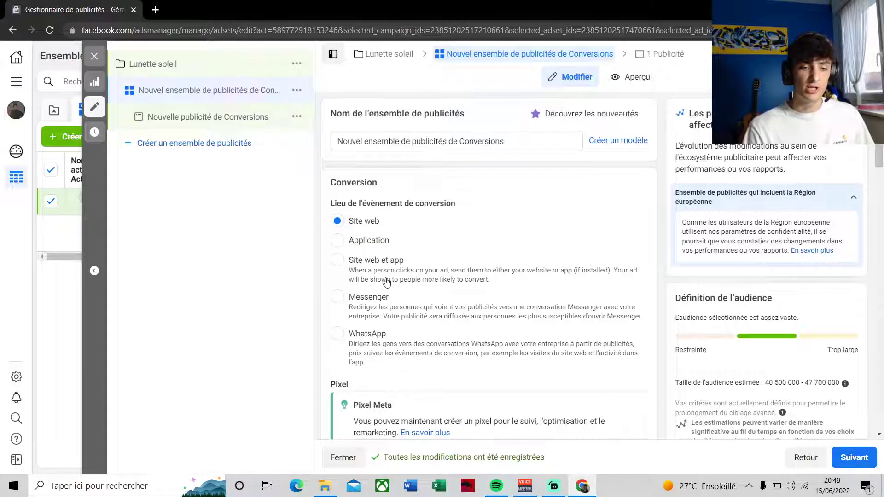
Try Application as the ad set's conversion event location and go back to Site web
{"action": "left_click", "coordinate": [339, 243]}
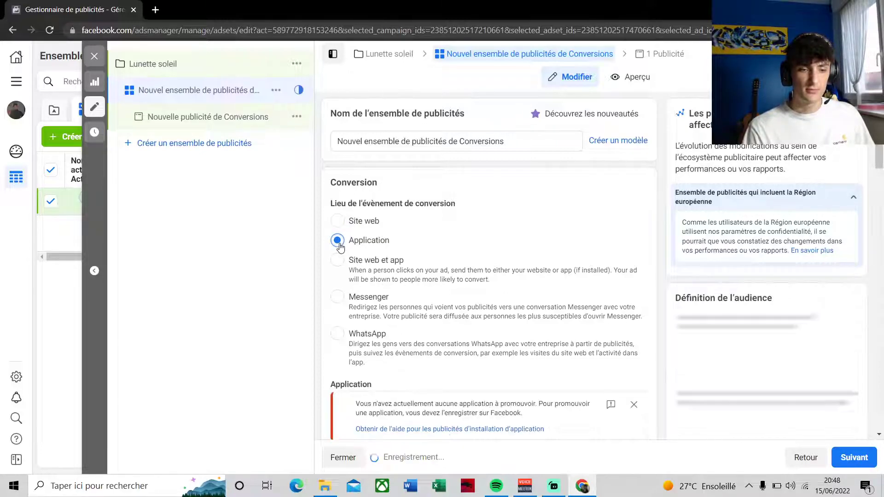
{"action": "left_click", "coordinate": [338, 223]}
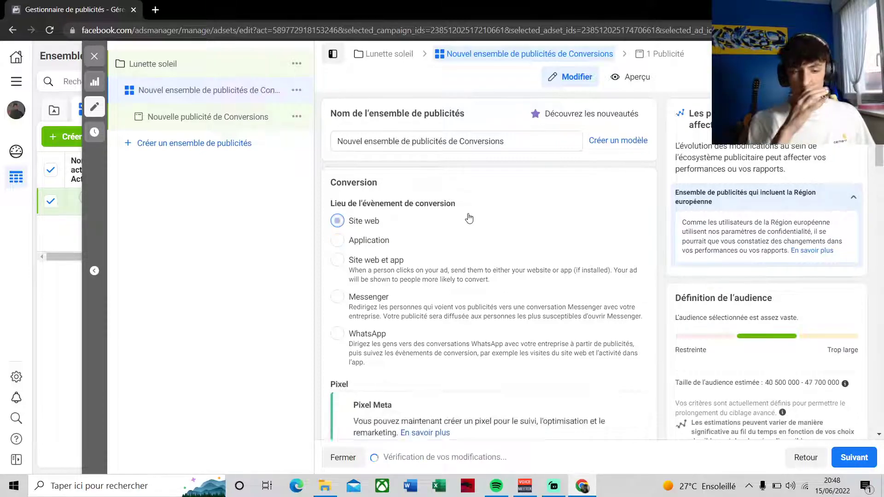
Check the budget type choices and set the ad set's daily budget (Budget quotidien) to 5 €
{"action": "scroll", "coordinate": [469, 217], "scroll_direction": "down", "scroll_amount": 2}
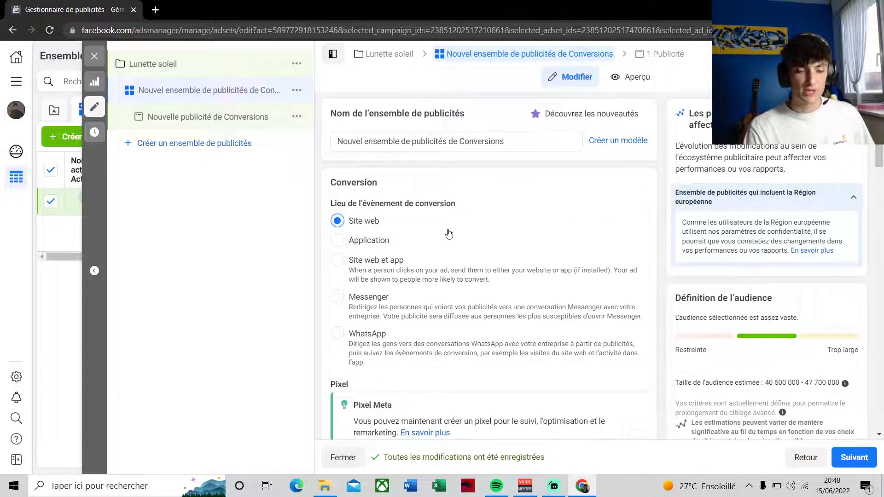
{"action": "scroll", "coordinate": [450, 232], "scroll_direction": "down", "scroll_amount": 5}
{"action": "scroll", "coordinate": [448, 233], "scroll_direction": "down", "scroll_amount": 3}
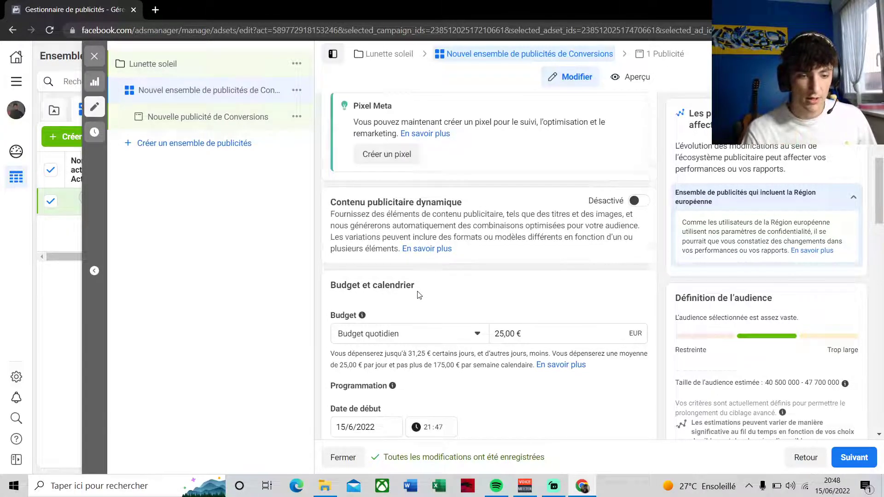
{"action": "scroll", "coordinate": [419, 294], "scroll_direction": "down", "scroll_amount": 2}
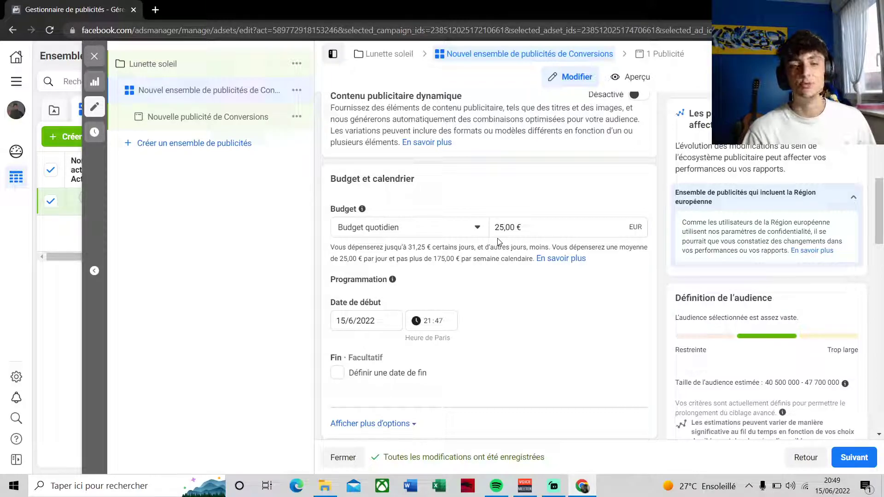
{"action": "left_click", "coordinate": [474, 227]}
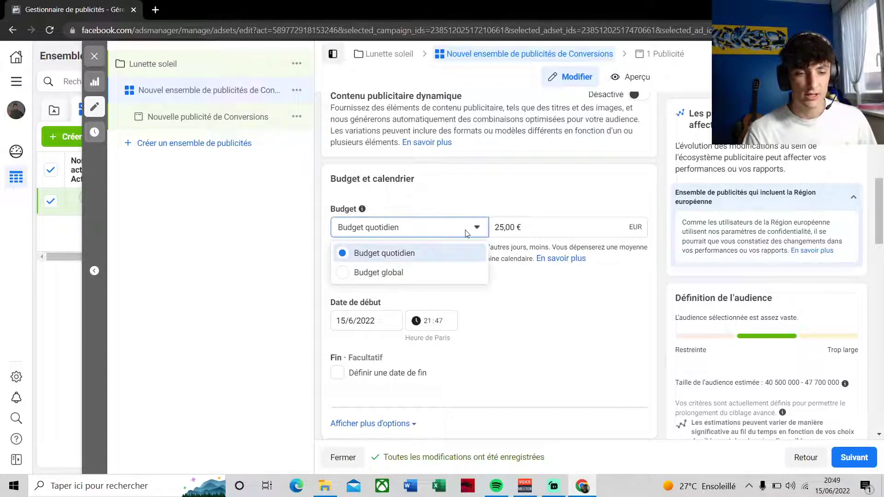
{"action": "left_click", "coordinate": [558, 309]}
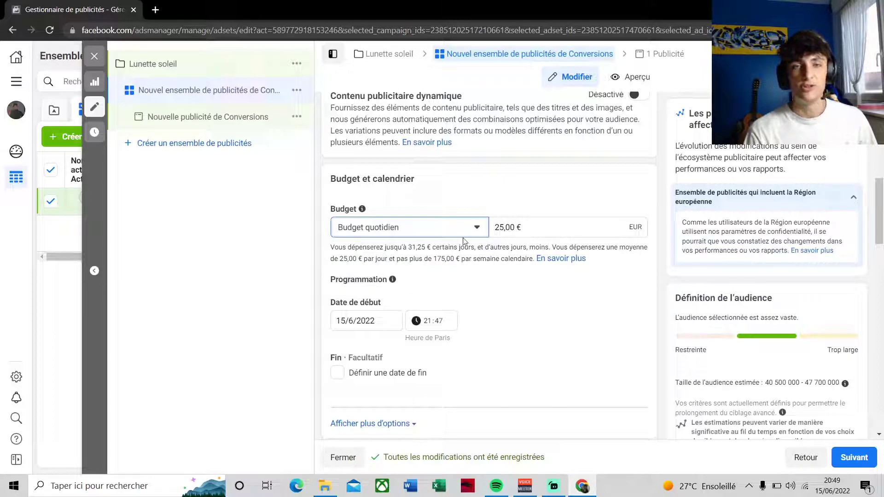
{"action": "left_click", "coordinate": [537, 226]}
{"action": "key", "text": "ctrl+a"}
{"action": "key", "text": "BackSpace"}
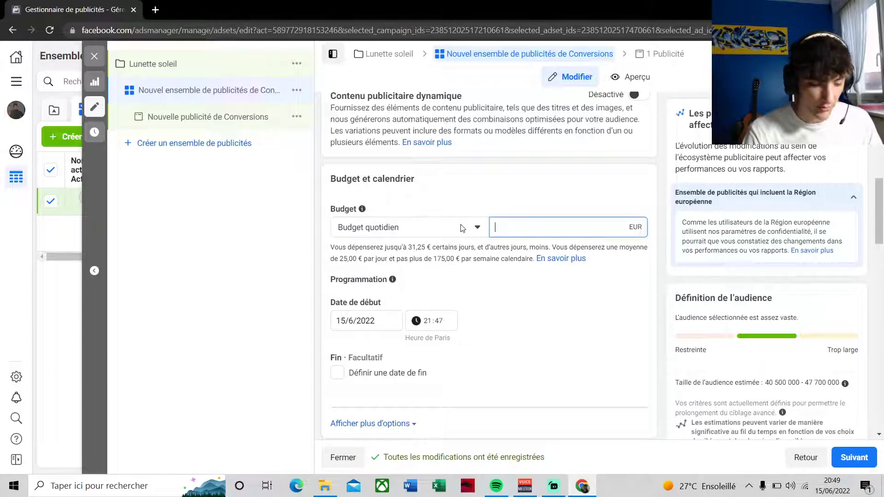
{"action": "type", "text": "5"}
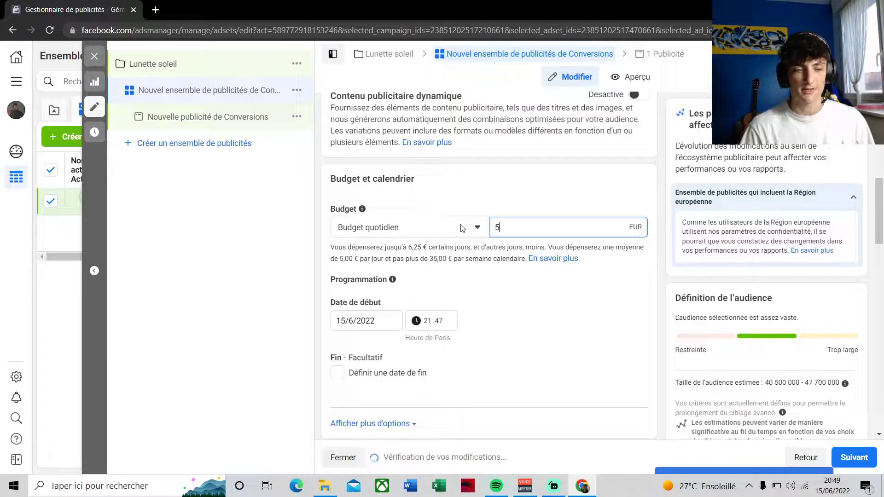
Switch the budget type to Budget global and back to Budget quotidien, entering 5 € as the daily amount
{"action": "left_click", "coordinate": [463, 228]}
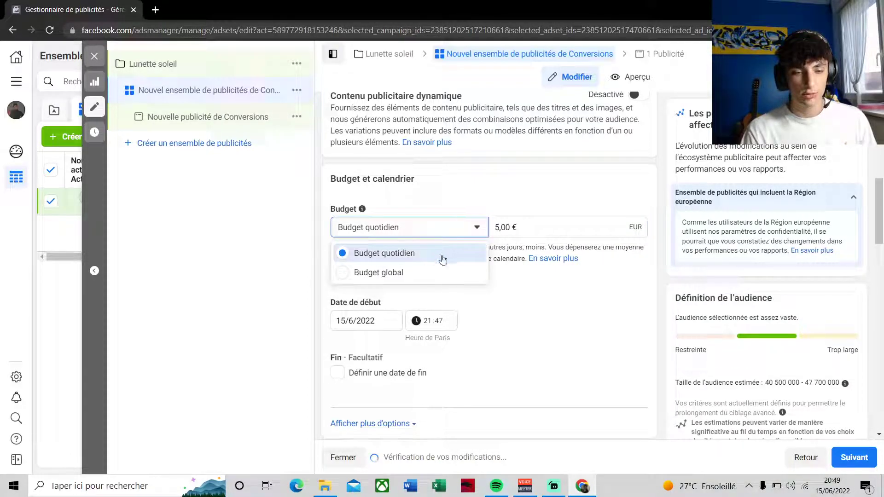
{"action": "left_click", "coordinate": [418, 274]}
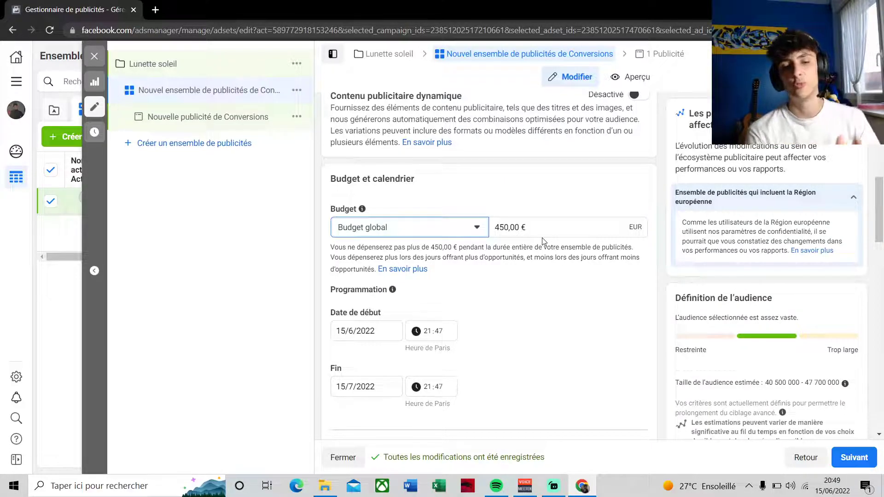
{"action": "left_click", "coordinate": [420, 224]}
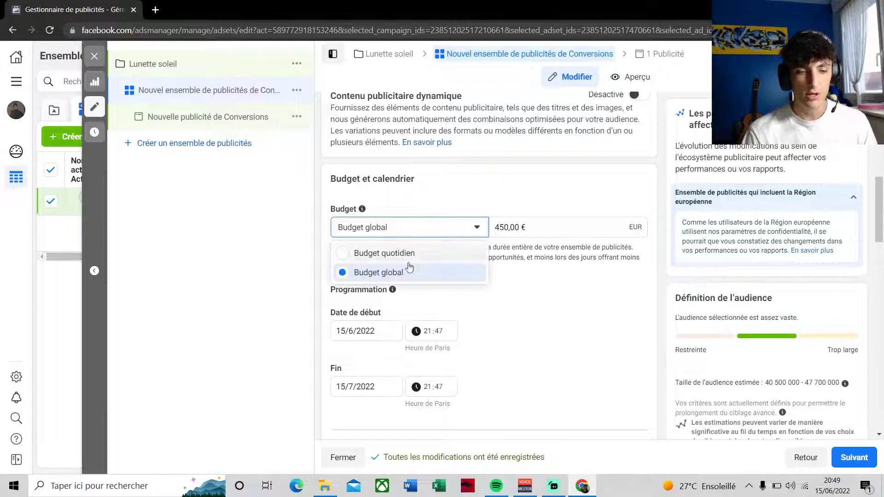
{"action": "left_click", "coordinate": [399, 261]}
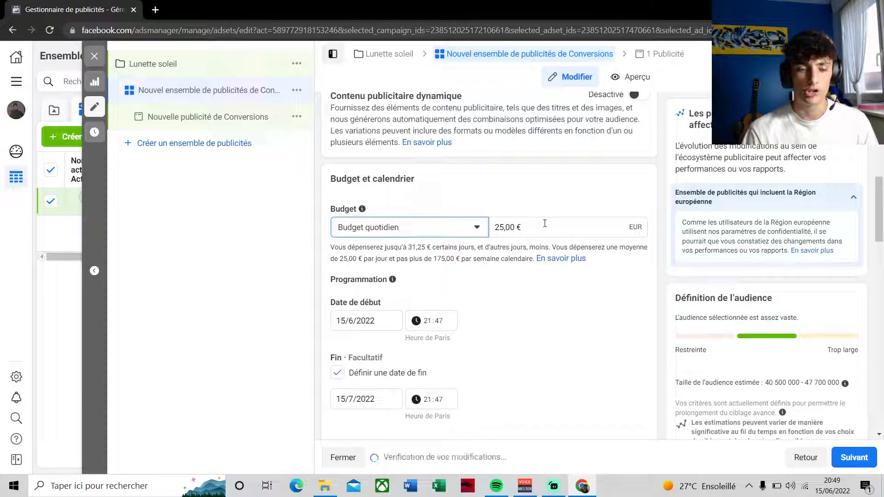
{"action": "key", "text": "Tab"}
{"action": "key", "text": "BackSpace"}
{"action": "type", "text": "5"}
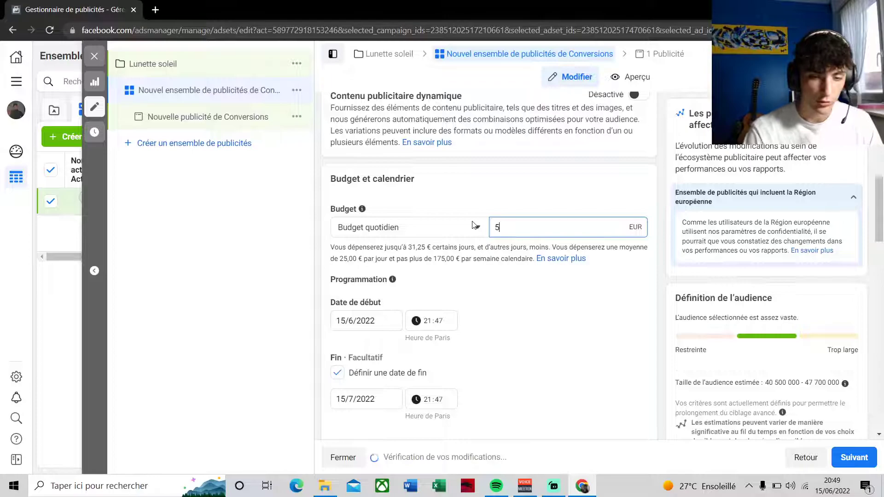
{"action": "left_click", "coordinate": [533, 346]}
Set the ad set's start date to 16/6/2022
{"action": "scroll", "coordinate": [468, 340], "scroll_direction": "down", "scroll_amount": 2}
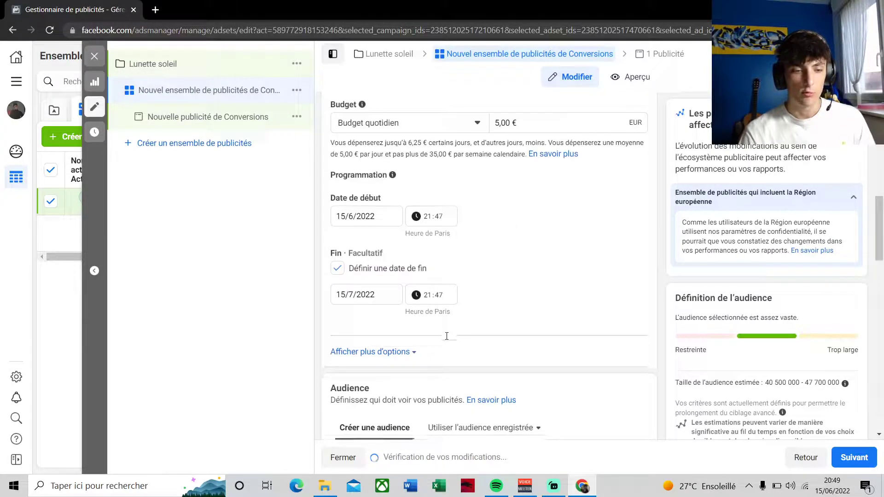
{"action": "left_click", "coordinate": [378, 222]}
{"action": "left_click", "coordinate": [402, 303]}
Set the ad set's end date to 16/7/2022, after first trying 6/7/2022
{"action": "left_click", "coordinate": [369, 297]}
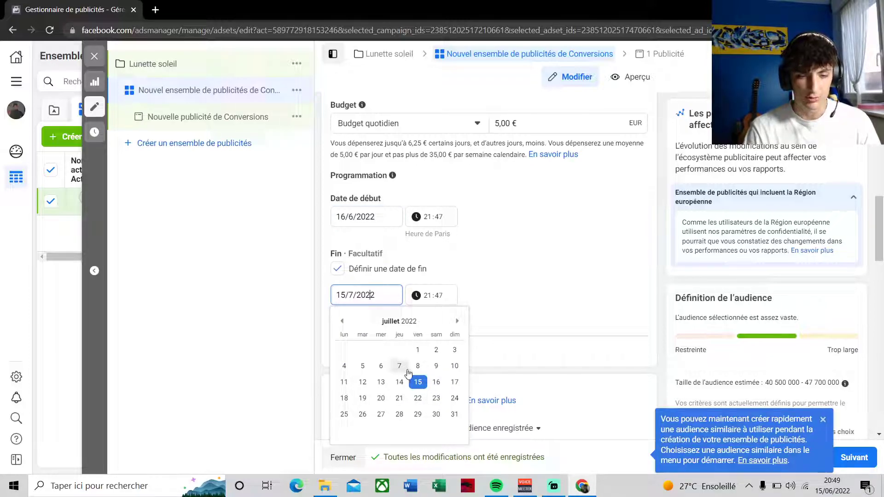
{"action": "left_click", "coordinate": [381, 367]}
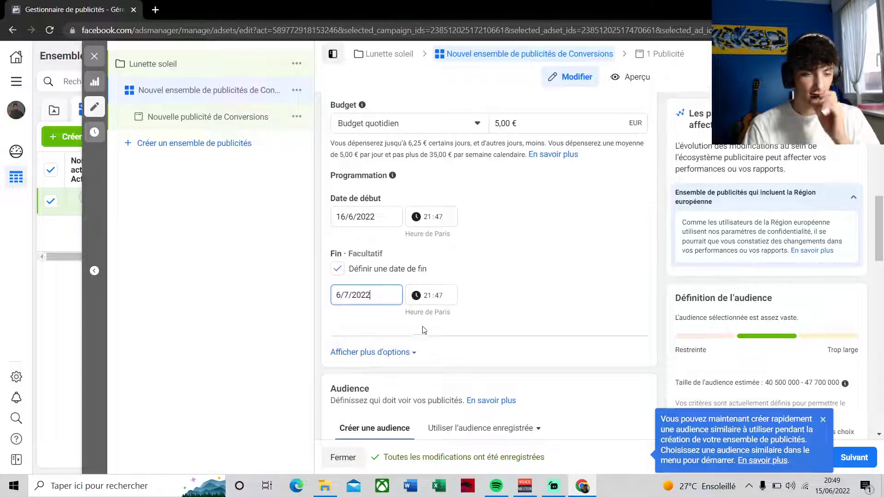
{"action": "left_click", "coordinate": [369, 296]}
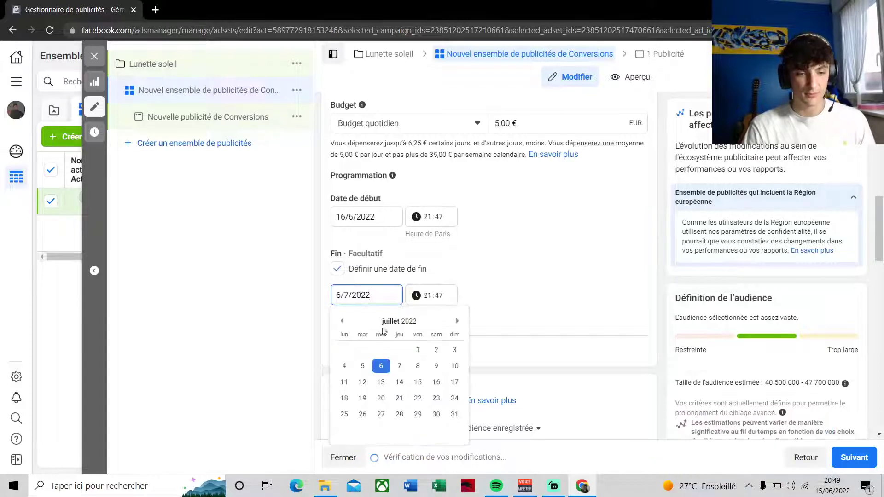
{"action": "left_click", "coordinate": [436, 382]}
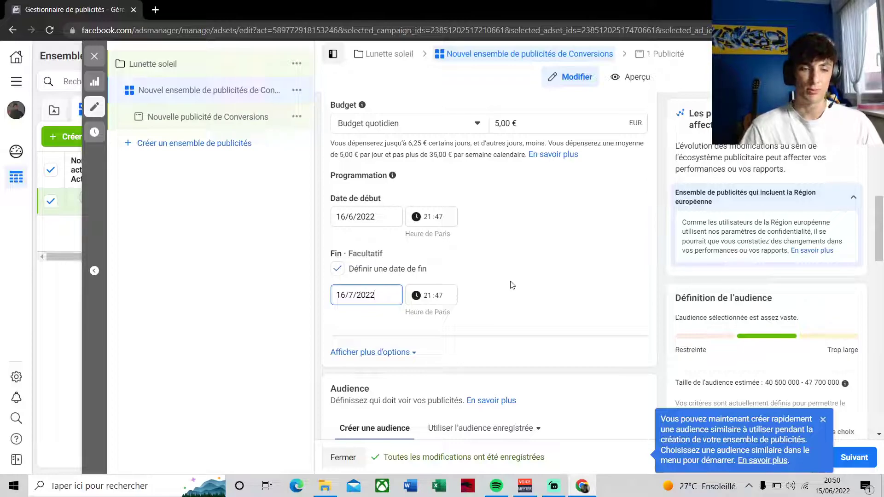
Search the existing custom audiences for "Lunettes so" and "Lunettes de", and clear the search
{"action": "scroll", "coordinate": [511, 285], "scroll_direction": "down", "scroll_amount": 5}
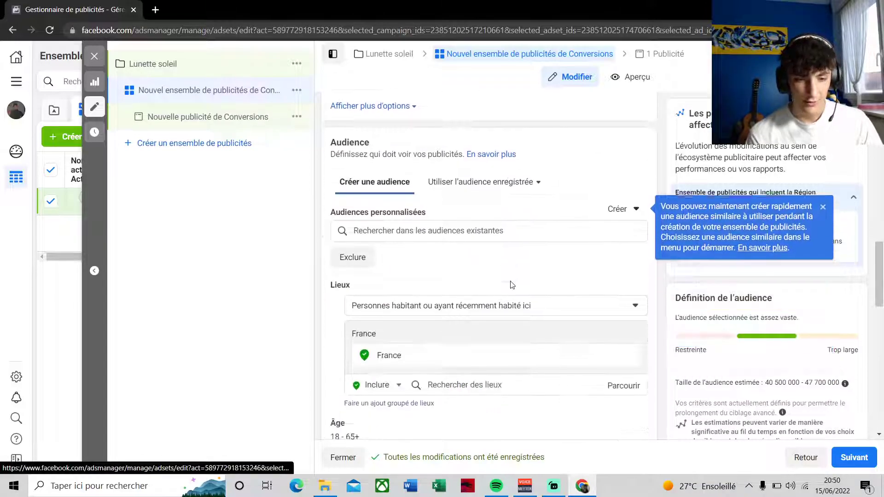
{"action": "scroll", "coordinate": [407, 252], "scroll_direction": "down", "scroll_amount": 1}
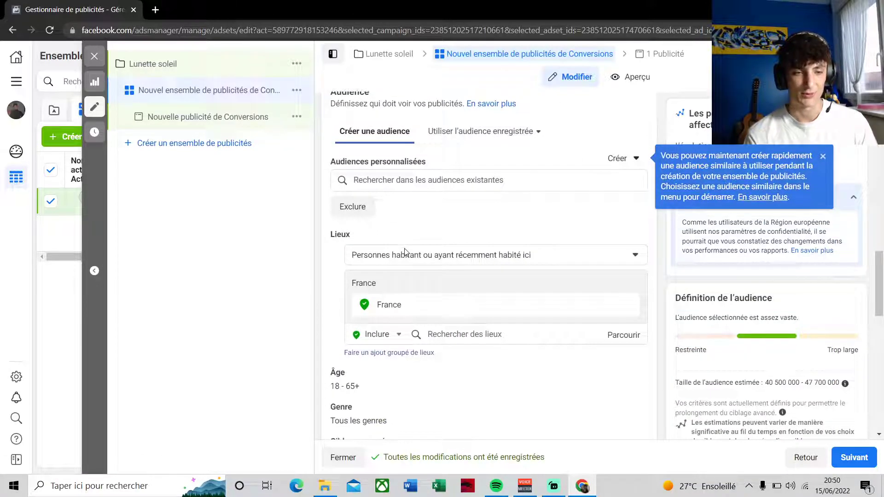
{"action": "left_click", "coordinate": [394, 180]}
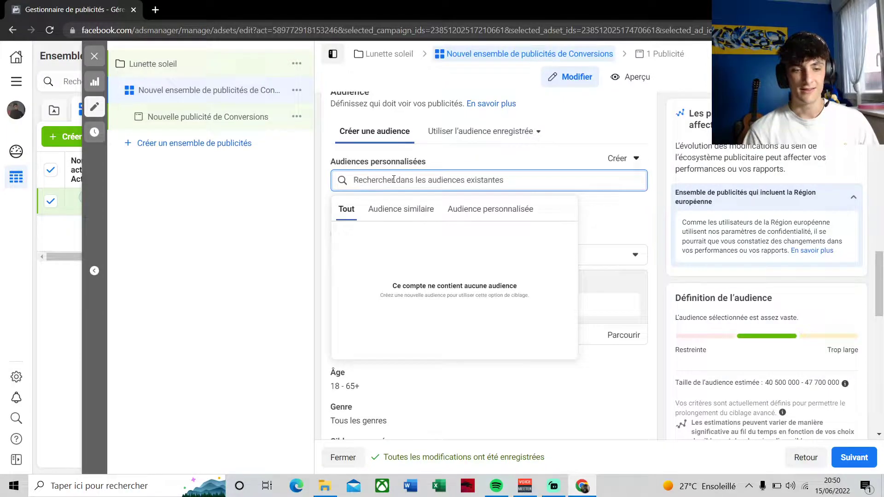
{"action": "type", "text": "Lunettes so"}
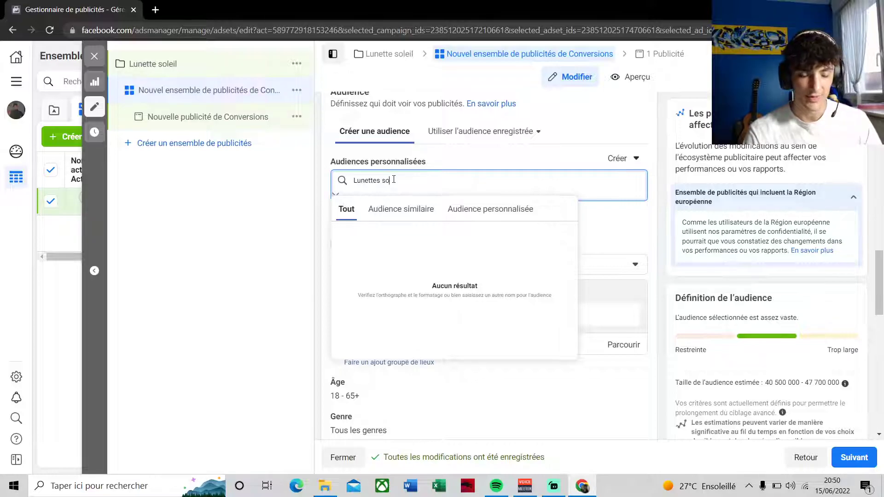
{"action": "key", "text": "BackSpace"}
{"action": "key", "text": "BackSpace"}
{"action": "key", "text": "BackSpace"}
{"action": "key", "text": "BackSpace"}
{"action": "type", "text": "de"}
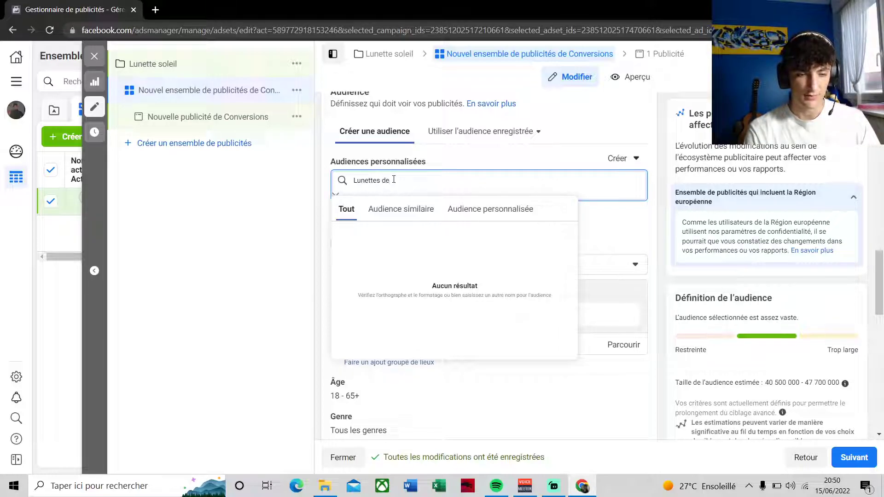
{"action": "key", "text": "BackSpace"}
{"action": "key", "text": "BackSpace"}
{"action": "key", "text": "BackSpace"}
{"action": "key", "text": "BackSpace"}
{"action": "key", "text": "BackSpace"}
{"action": "key", "text": "BackSpace"}
{"action": "key", "text": "BackSpace"}
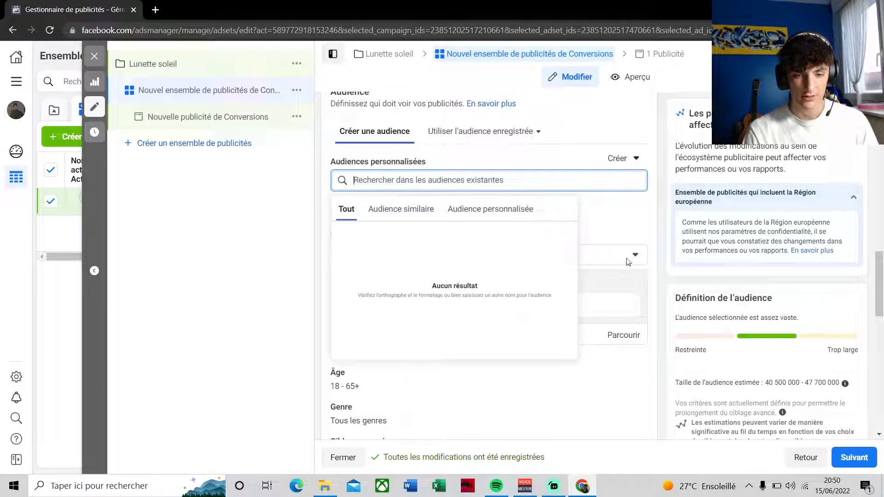
{"action": "left_click", "coordinate": [580, 384]}
Check the residency choices offered for the audience's locations (Lieux) without changing the selection
{"action": "scroll", "coordinate": [451, 259], "scroll_direction": "down", "scroll_amount": 3}
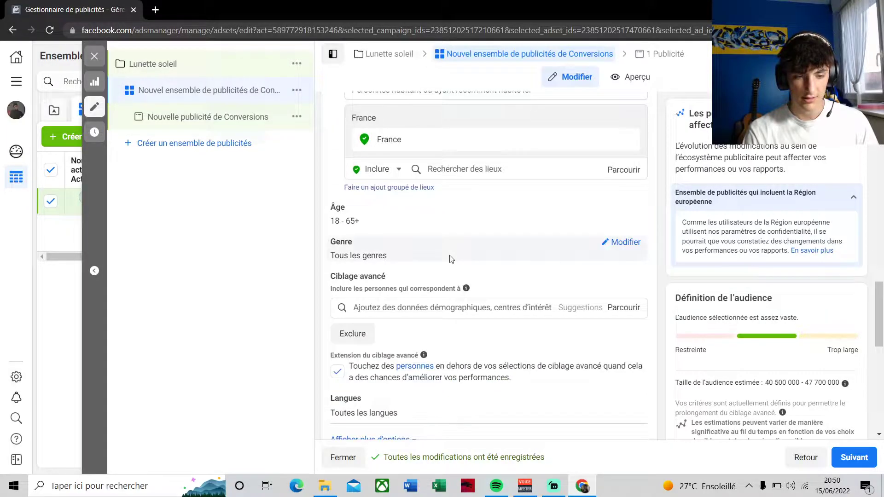
{"action": "left_click", "coordinate": [418, 307]}
{"action": "scroll", "coordinate": [418, 308], "scroll_direction": "up", "scroll_amount": 2}
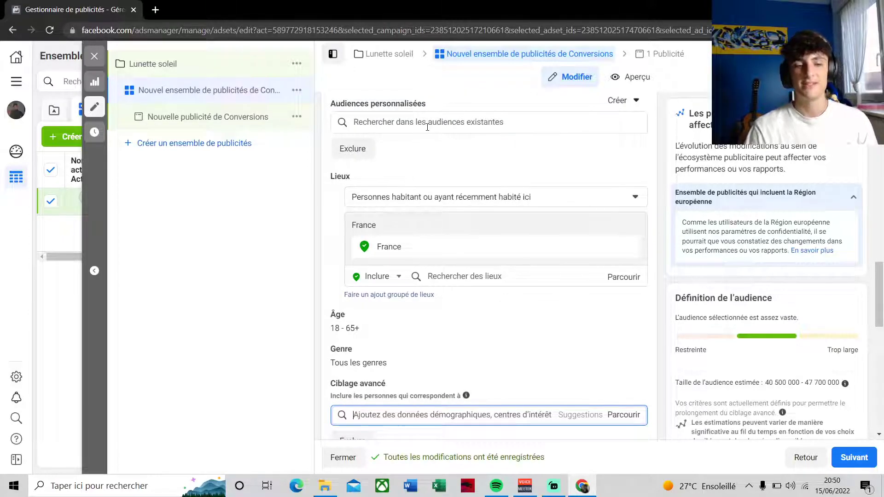
{"action": "scroll", "coordinate": [426, 129], "scroll_direction": "down", "scroll_amount": 1}
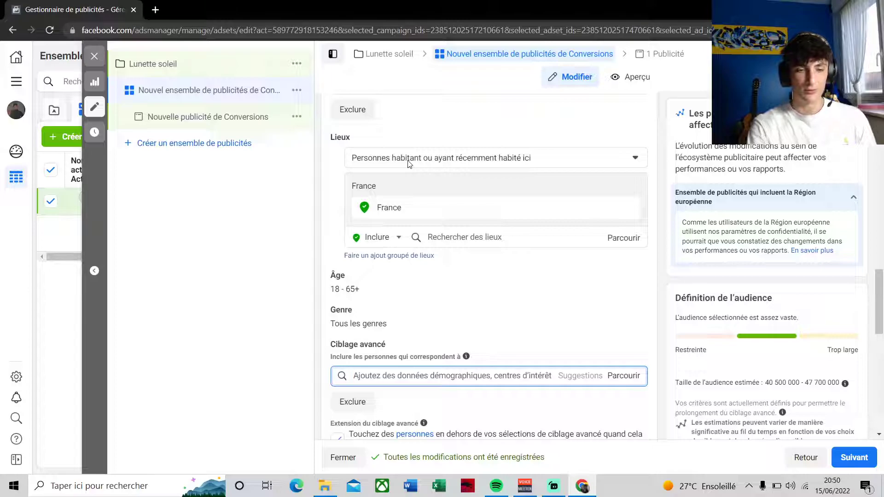
{"action": "left_click", "coordinate": [408, 161]}
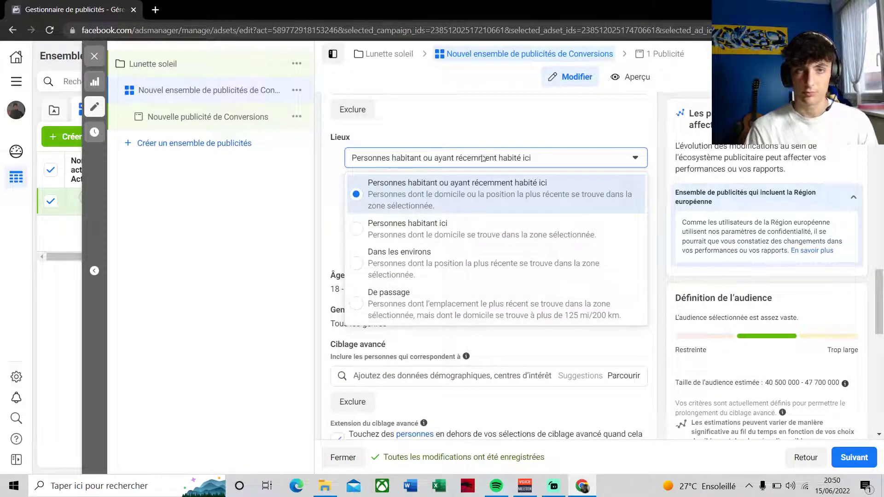
{"action": "left_click", "coordinate": [510, 347]}
Find "ile de france" among the locations and target the Ile-de-France region for the audience
{"action": "left_click", "coordinate": [420, 213]}
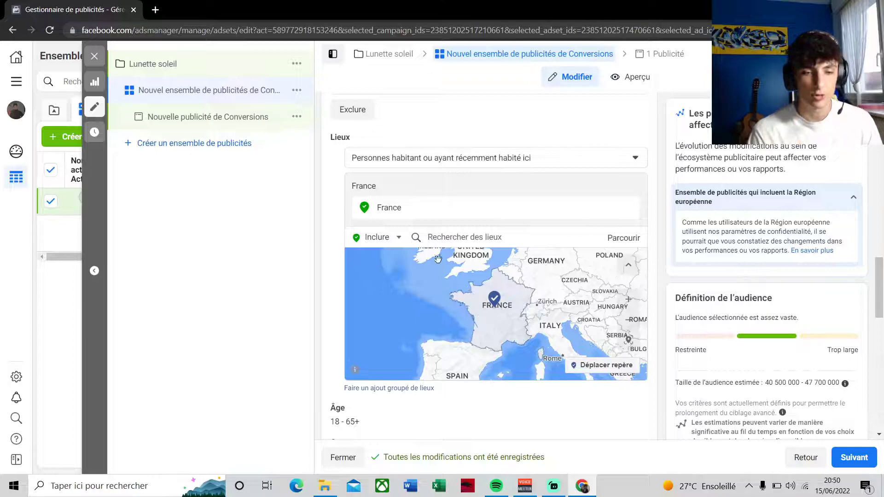
{"action": "left_click", "coordinate": [452, 235]}
{"action": "type", "text": "ile de france"}
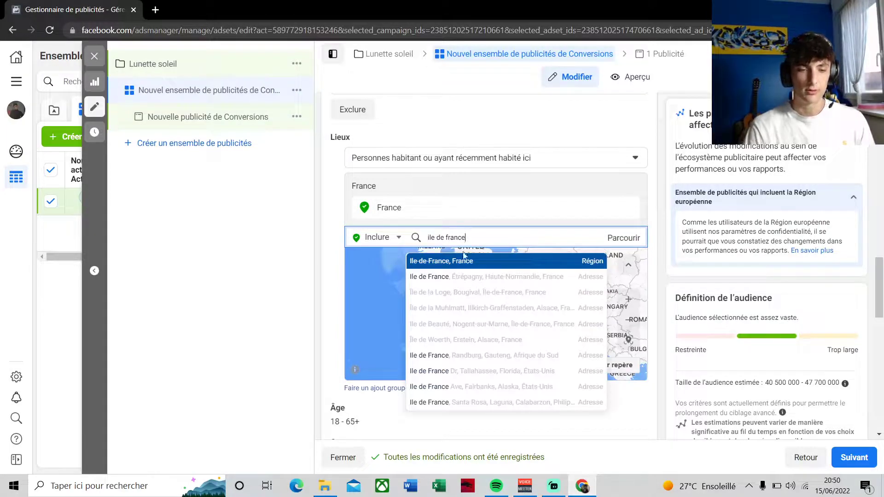
{"action": "left_click", "coordinate": [464, 267]}
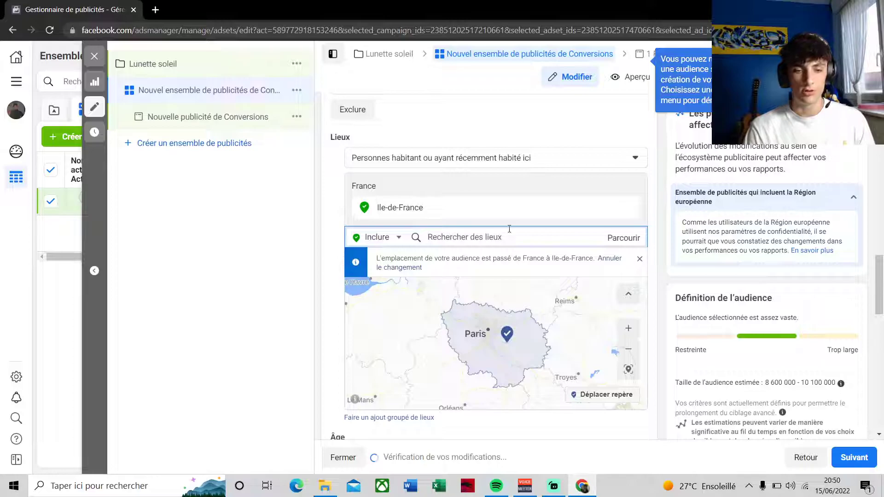
{"action": "scroll", "coordinate": [509, 231], "scroll_direction": "up", "scroll_amount": 2}
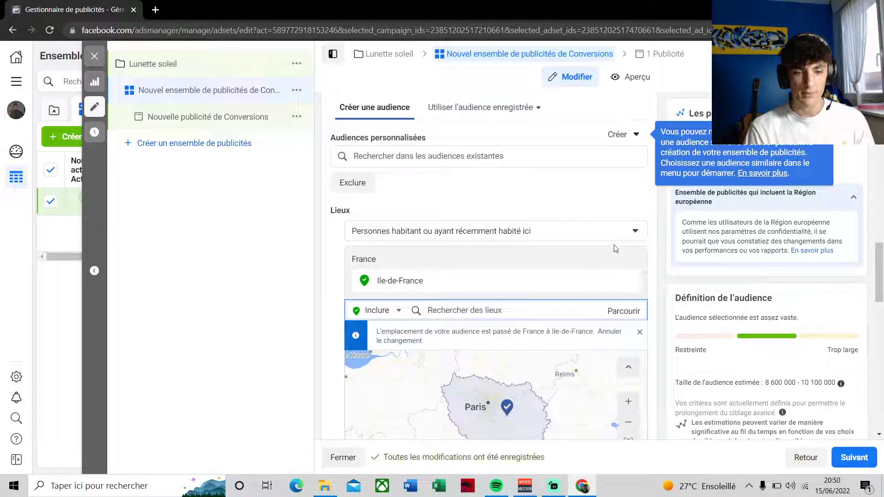
Set the audience's maximum age to 30
{"action": "scroll", "coordinate": [503, 283], "scroll_direction": "down", "scroll_amount": 5}
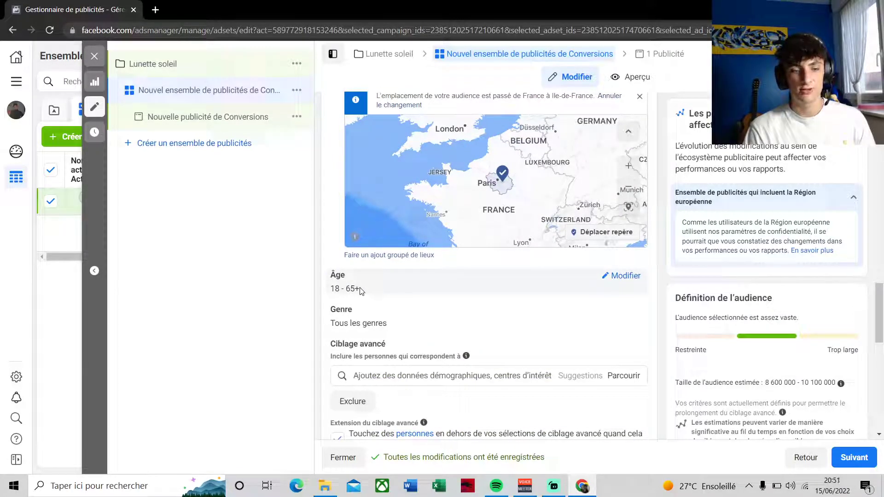
{"action": "left_click", "coordinate": [623, 276]}
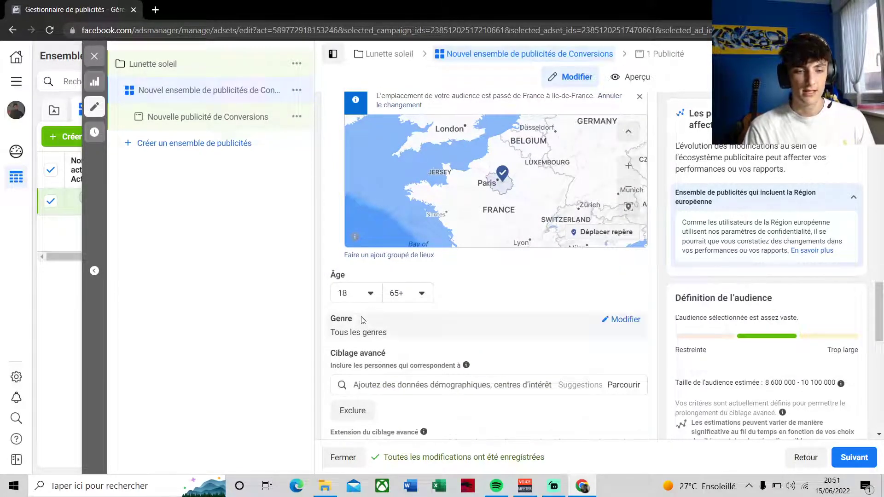
{"action": "left_click", "coordinate": [419, 291]}
{"action": "scroll", "coordinate": [423, 328], "scroll_direction": "up", "scroll_amount": 4}
{"action": "scroll", "coordinate": [423, 327], "scroll_direction": "up", "scroll_amount": 10}
{"action": "scroll", "coordinate": [416, 439], "scroll_direction": "down", "scroll_amount": 2}
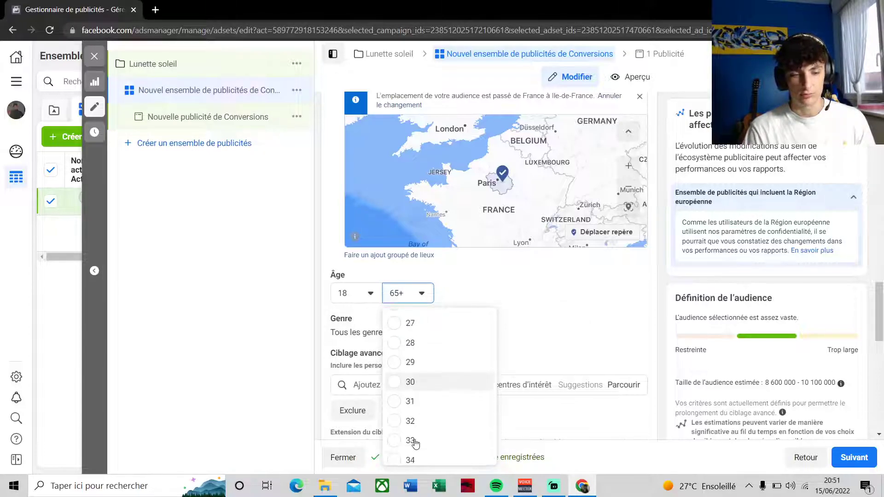
{"action": "left_click", "coordinate": [397, 383]}
Add the interest "Lunettes de soleil" to the audience's advanced targeting (Ciblage avancé)
{"action": "scroll", "coordinate": [408, 382], "scroll_direction": "down", "scroll_amount": 2}
{"action": "left_click", "coordinate": [427, 294]}
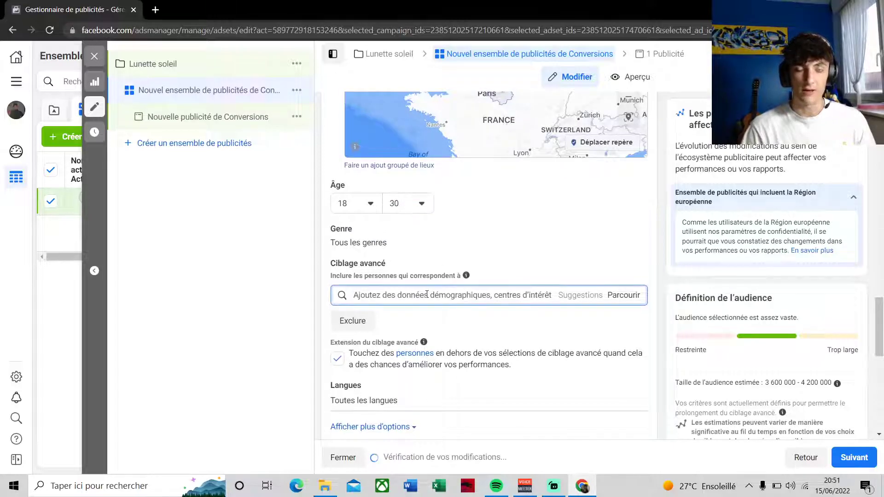
{"action": "type", "text": "Lunettes de soleil"}
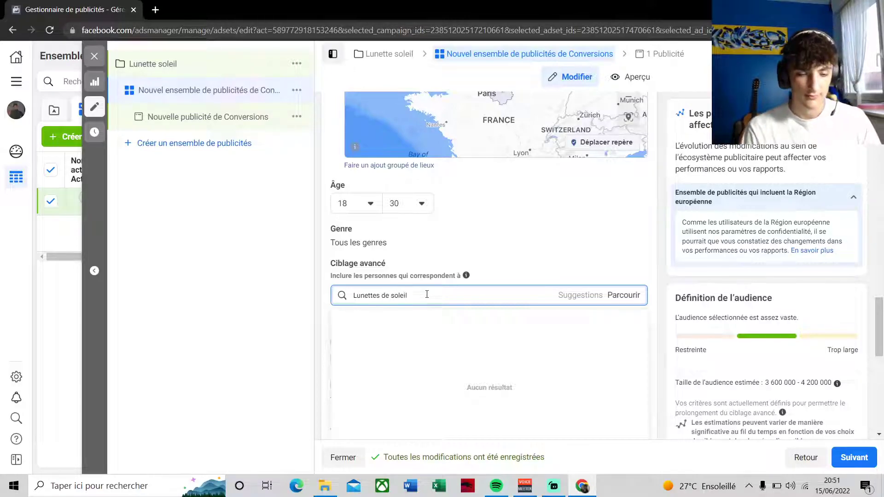
{"action": "mouse_move", "coordinate": [403, 318]}
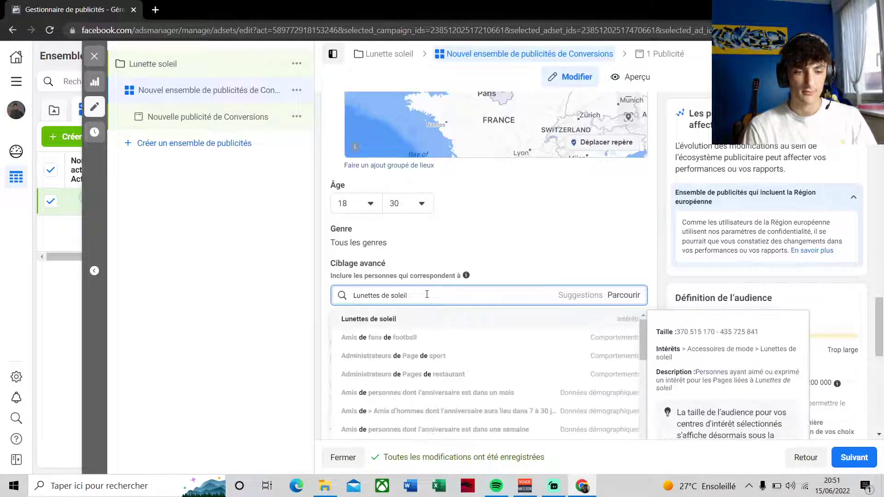
{"action": "left_click", "coordinate": [399, 318]}
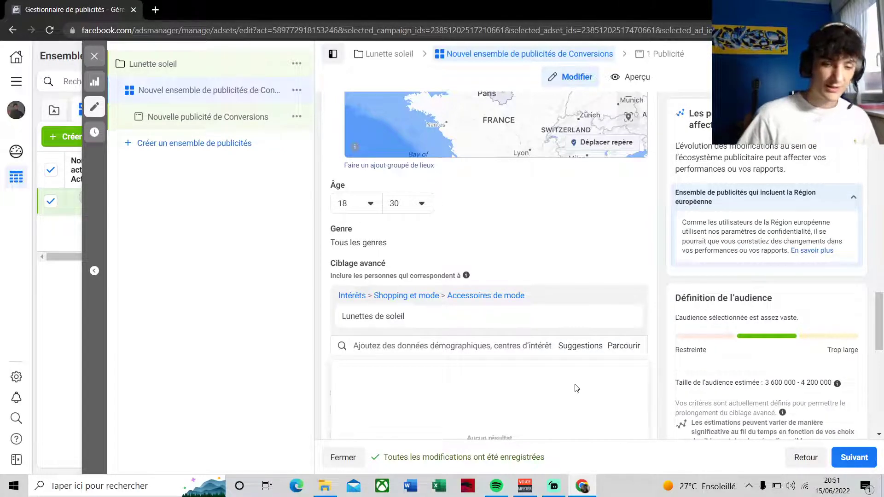
{"action": "scroll", "coordinate": [576, 388], "scroll_direction": "down", "scroll_amount": 5}
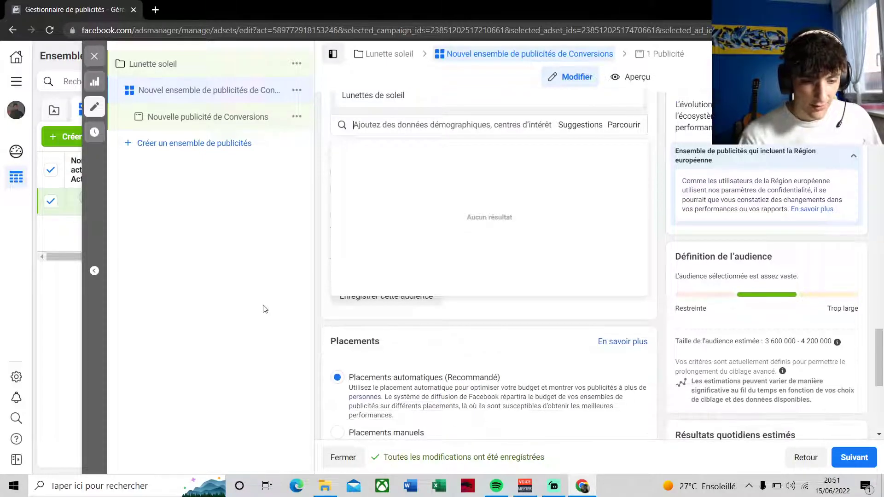
{"action": "left_click", "coordinate": [264, 307]}
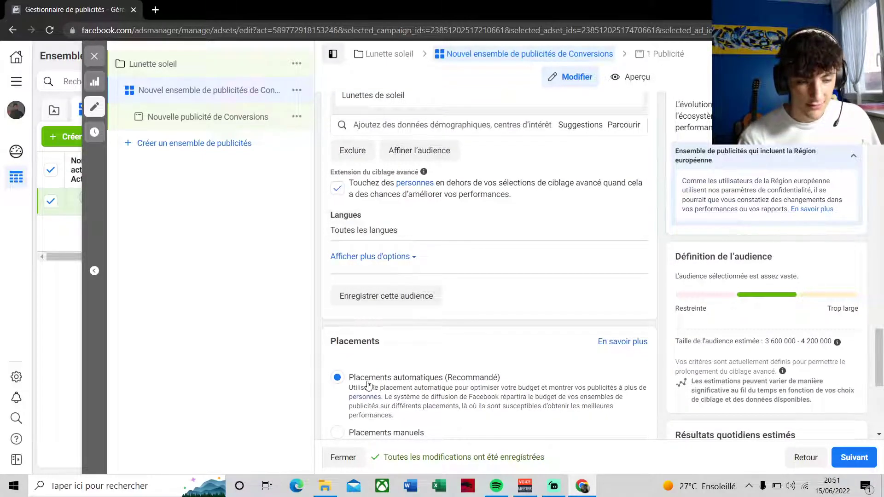
Set the audience's language to Français (France)
{"action": "scroll", "coordinate": [406, 167], "scroll_direction": "up", "scroll_amount": 2}
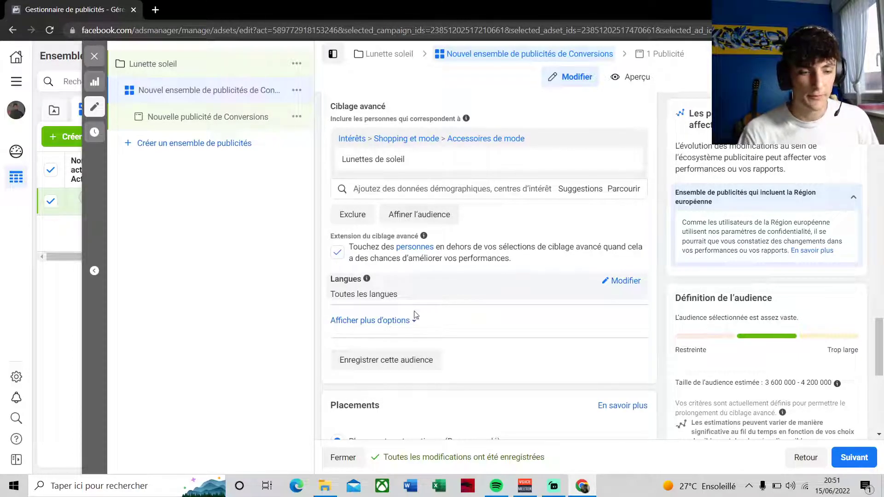
{"action": "scroll", "coordinate": [417, 315], "scroll_direction": "down", "scroll_amount": 1}
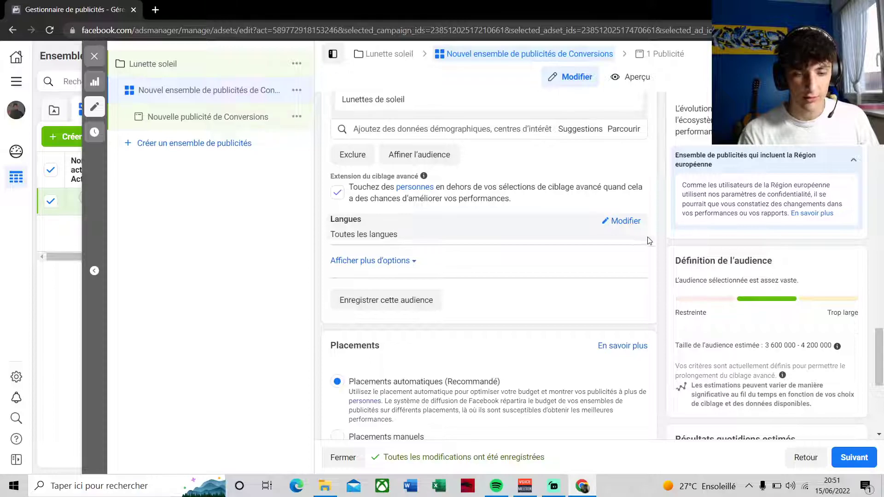
{"action": "left_click", "coordinate": [626, 222]}
{"action": "left_click", "coordinate": [453, 236]}
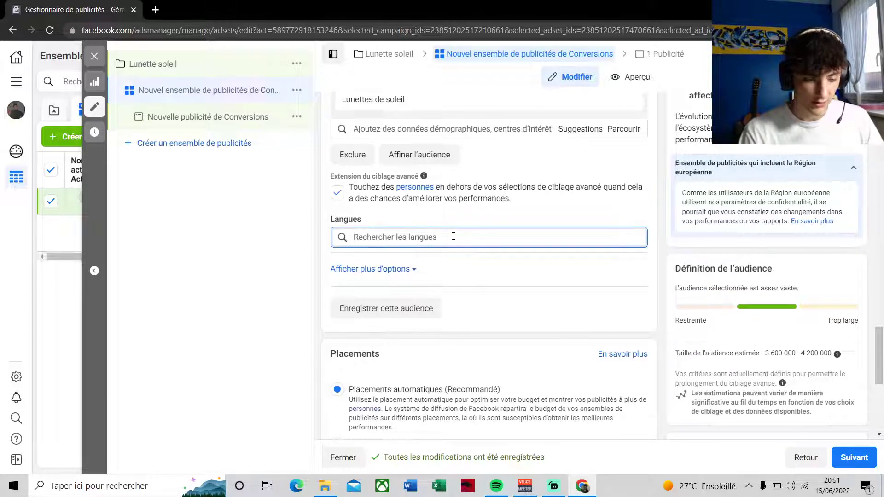
{"action": "type", "text": "fra"}
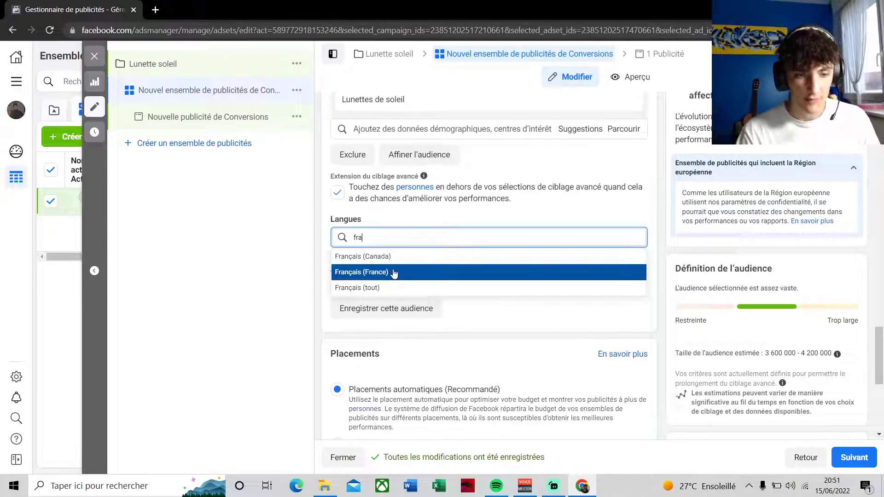
{"action": "left_click", "coordinate": [438, 272]}
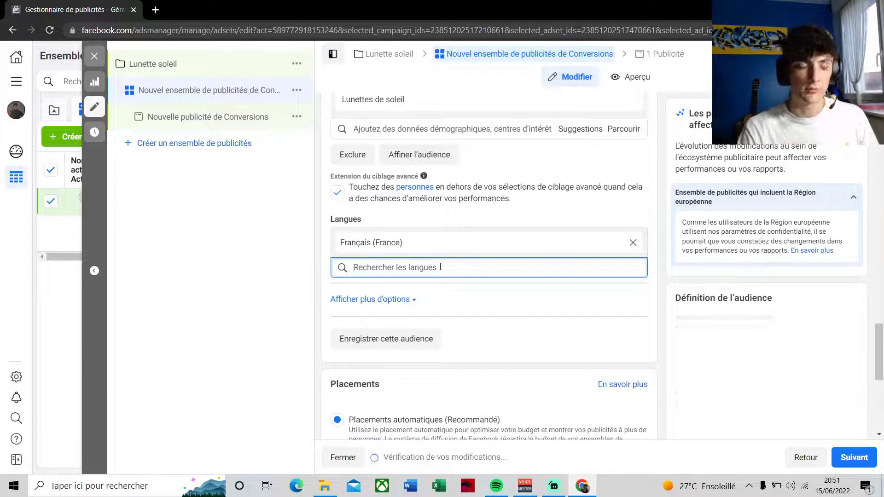
Save the ad set's audience under the name "Audience A"
{"action": "scroll", "coordinate": [440, 267], "scroll_direction": "down", "scroll_amount": 1}
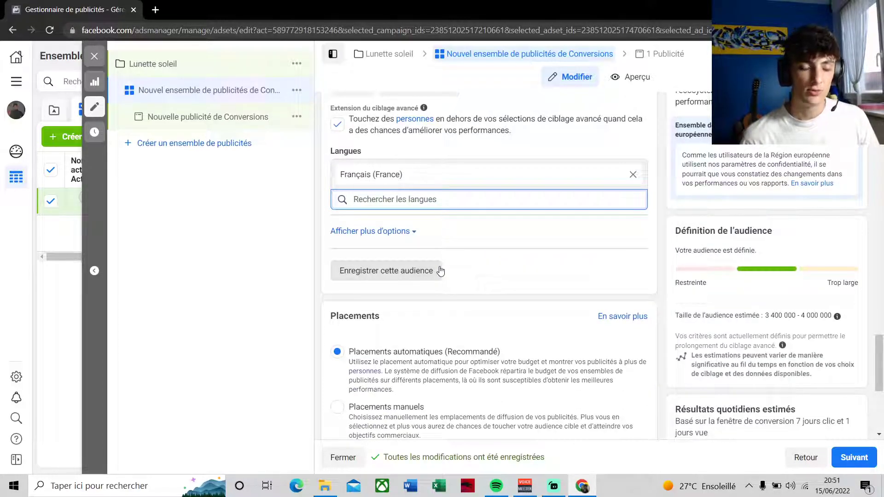
{"action": "scroll", "coordinate": [509, 278], "scroll_direction": "down", "scroll_amount": 2}
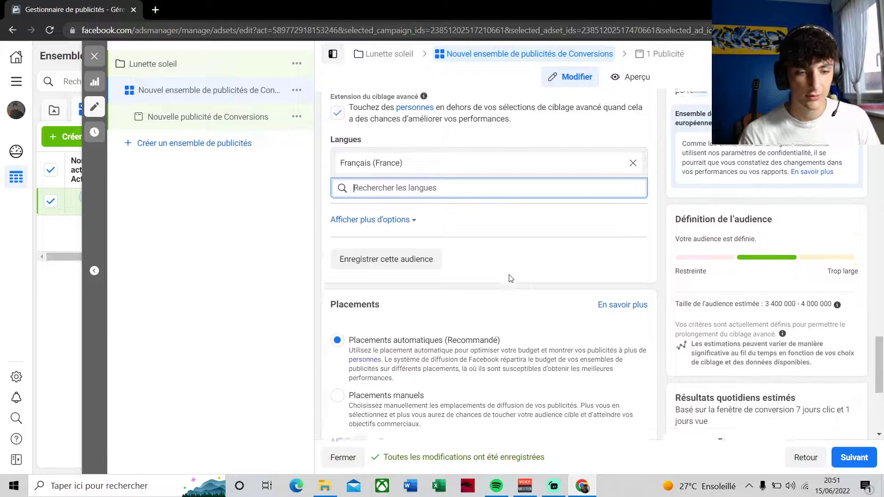
{"action": "left_click", "coordinate": [385, 192]}
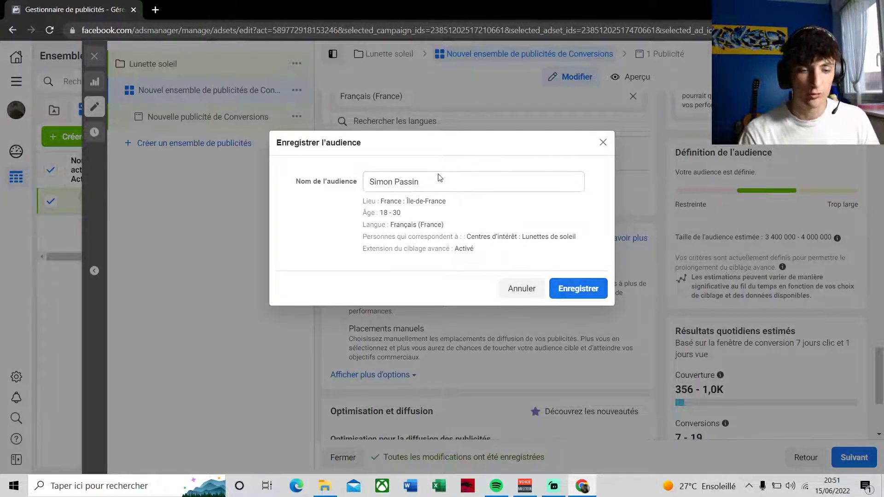
{"action": "left_click", "coordinate": [428, 183]}
{"action": "key", "text": "ctrl+a"}
{"action": "key", "text": "BackSpace"}
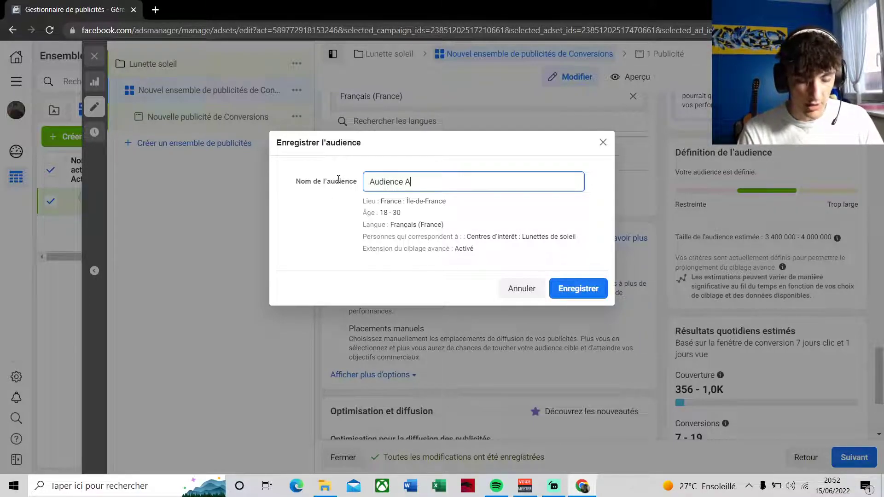
{"action": "left_click", "coordinate": [580, 287]}
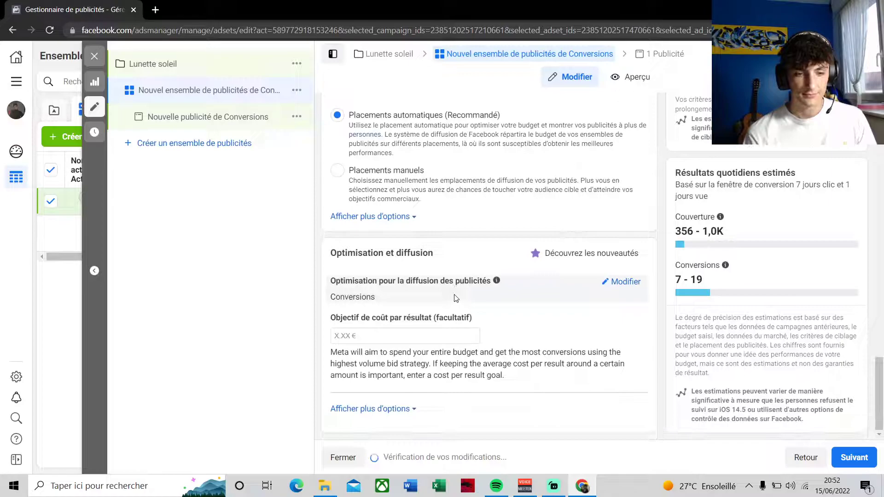
Switch to manual placements and deselect Facebook, Audience Network and Messenger, leaving Instagram as the only platform
{"action": "scroll", "coordinate": [453, 298], "scroll_direction": "up", "scroll_amount": 2}
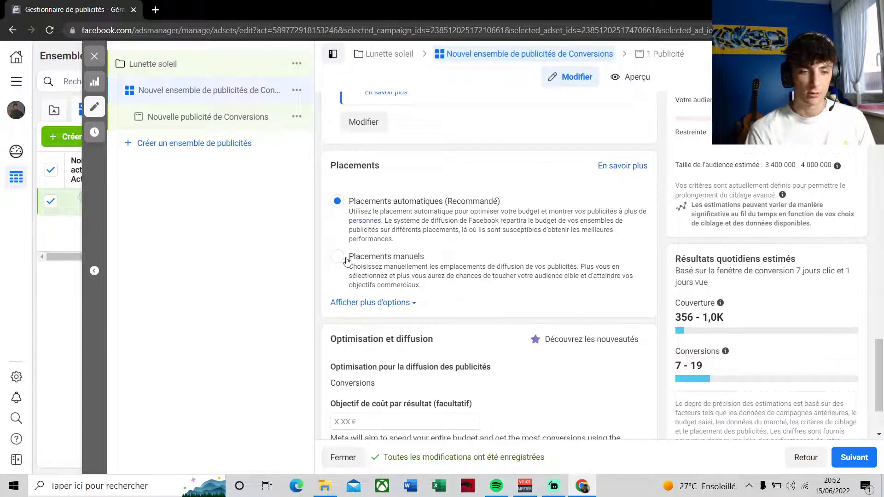
{"action": "left_click", "coordinate": [339, 257]}
{"action": "left_click", "coordinate": [339, 377]}
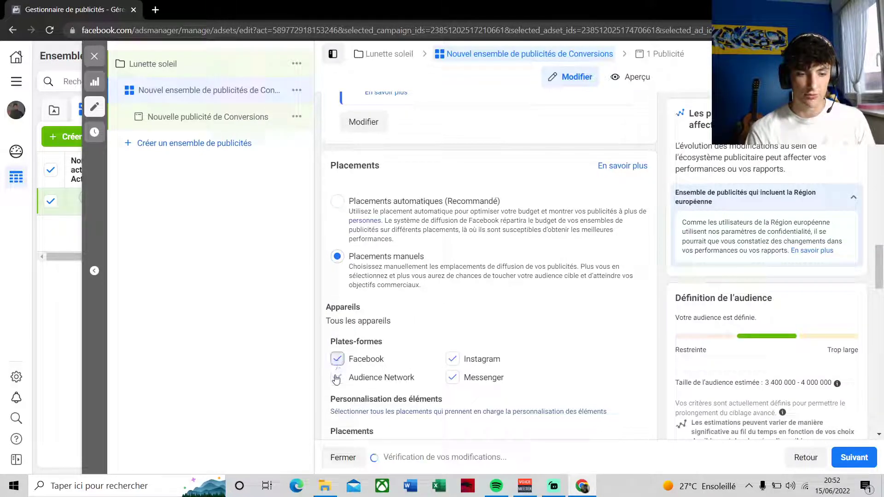
{"action": "left_click", "coordinate": [453, 379]}
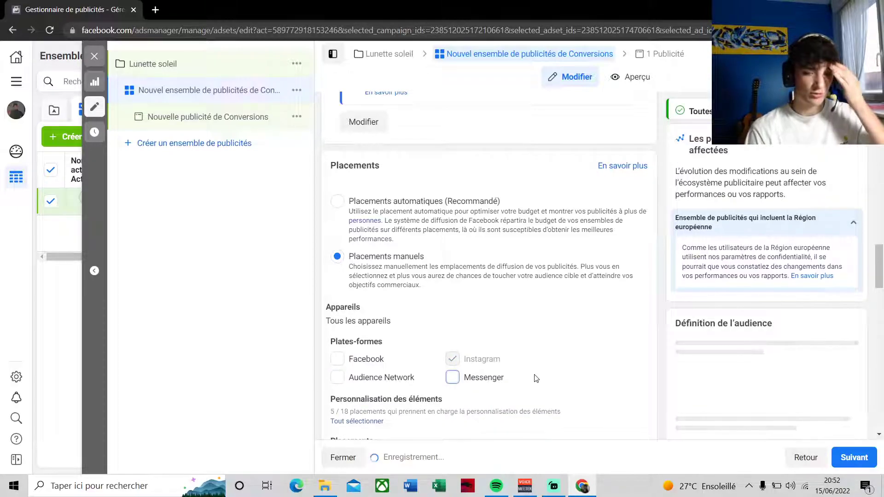
Exclude the Explorer Instagram, Stories Instagram and Reels Instagram placements
{"action": "scroll", "coordinate": [536, 378], "scroll_direction": "down", "scroll_amount": 8}
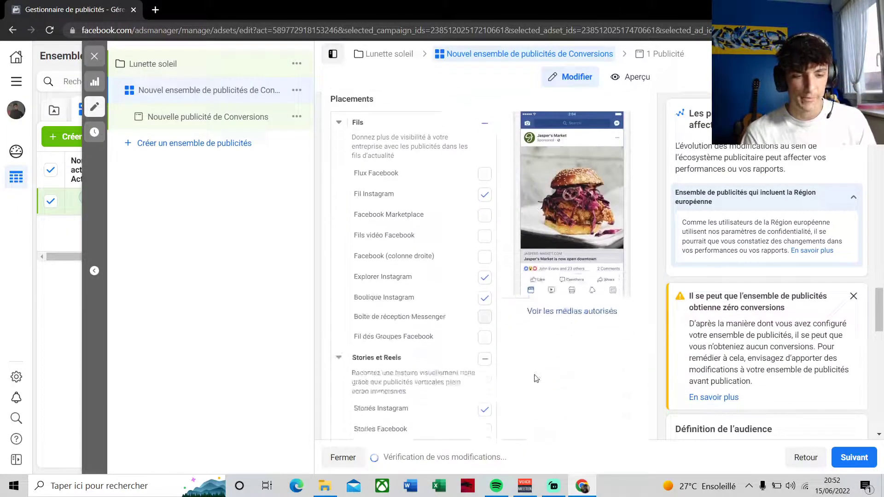
{"action": "left_click", "coordinate": [484, 234]}
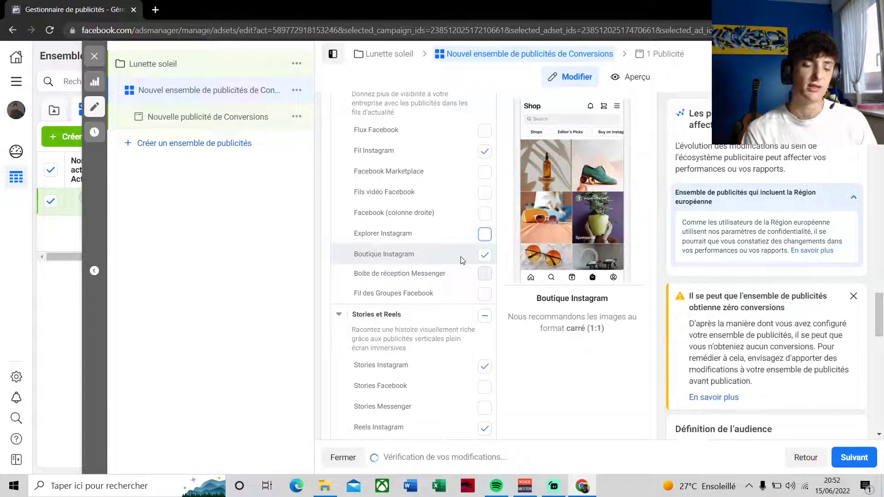
{"action": "scroll", "coordinate": [462, 260], "scroll_direction": "down", "scroll_amount": 2}
{"action": "left_click", "coordinate": [484, 253]}
{"action": "left_click", "coordinate": [484, 316]}
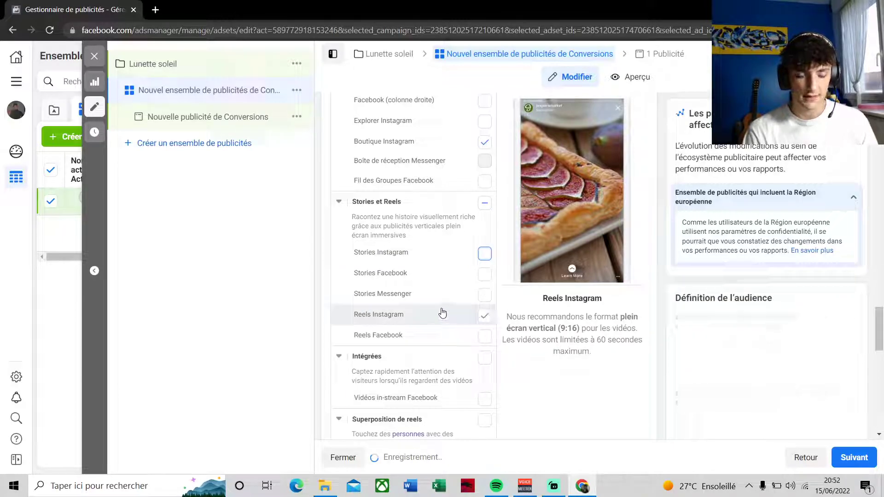
Review the remaining placements, the audience definition, the estimated daily results and the optimisation settings of the ad set
{"action": "scroll", "coordinate": [442, 309], "scroll_direction": "down", "scroll_amount": 7}
{"action": "scroll", "coordinate": [442, 309], "scroll_direction": "down", "scroll_amount": 3}
{"action": "scroll", "coordinate": [442, 308], "scroll_direction": "up", "scroll_amount": 10}
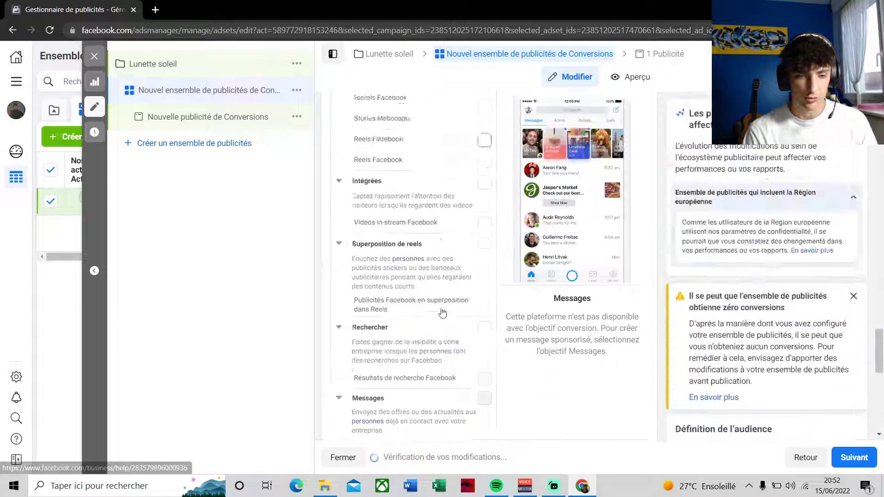
{"action": "scroll", "coordinate": [442, 308], "scroll_direction": "down", "scroll_amount": 8}
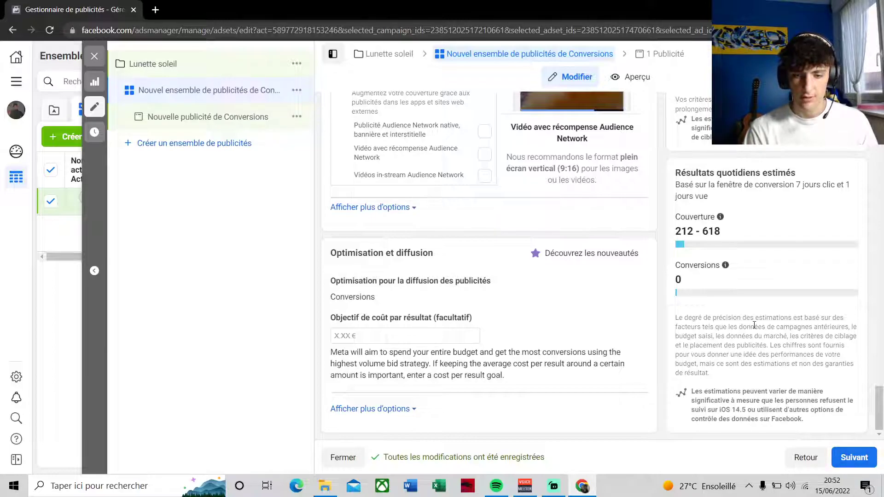
{"action": "scroll", "coordinate": [753, 325], "scroll_direction": "up", "scroll_amount": 4}
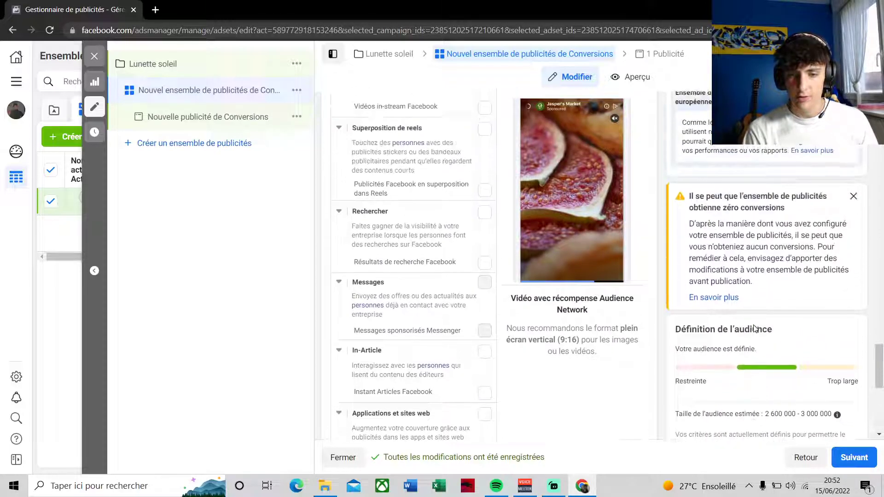
{"action": "scroll", "coordinate": [754, 328], "scroll_direction": "up", "scroll_amount": 5}
{"action": "scroll", "coordinate": [754, 326], "scroll_direction": "down", "scroll_amount": 8}
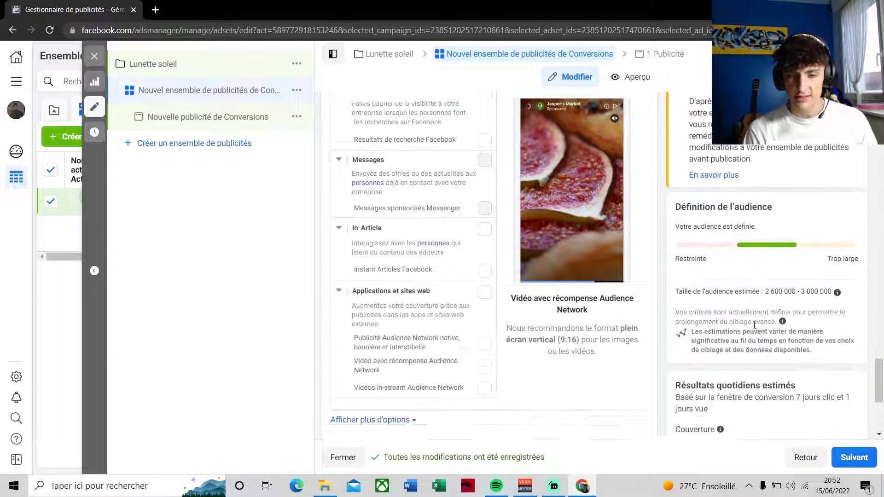
{"action": "scroll", "coordinate": [754, 325], "scroll_direction": "down", "scroll_amount": 1}
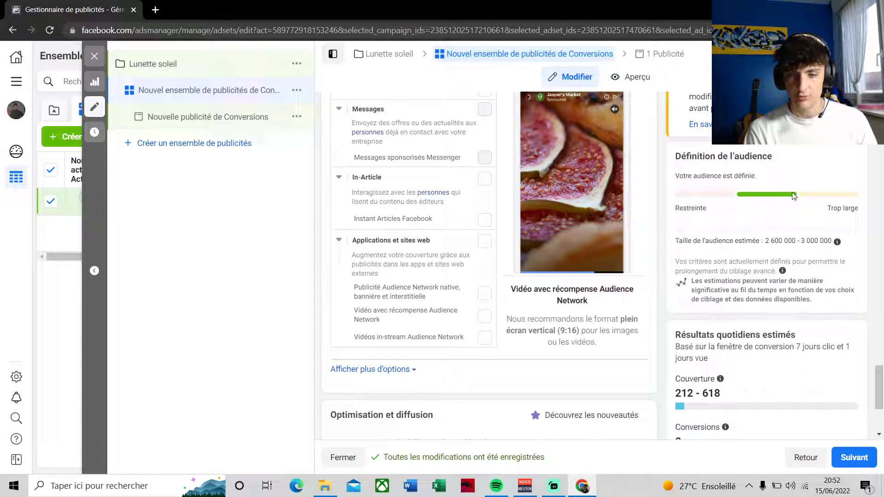
{"action": "scroll", "coordinate": [790, 194], "scroll_direction": "down", "scroll_amount": 2}
{"action": "scroll", "coordinate": [764, 274], "scroll_direction": "down", "scroll_amount": 1}
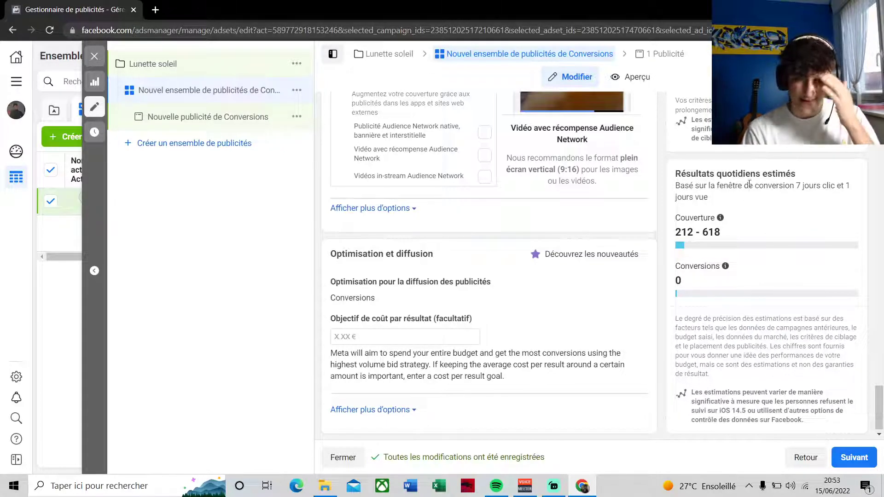
{"action": "mouse_move", "coordinate": [720, 218]}
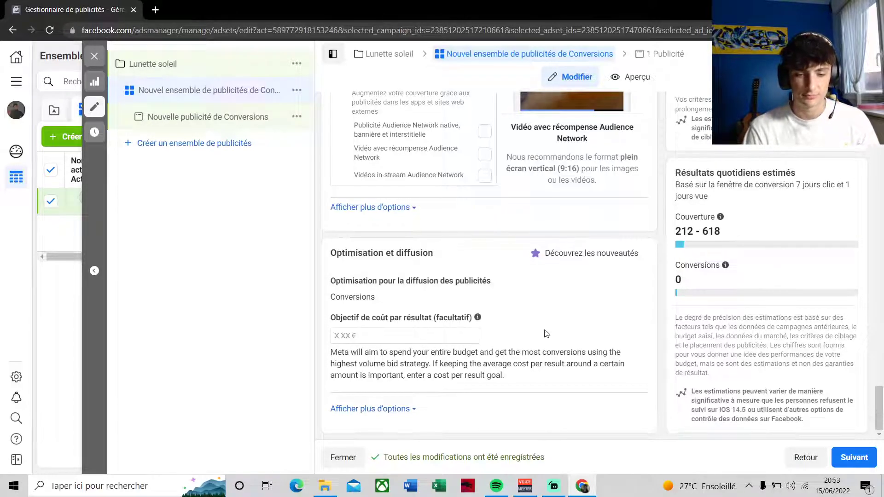
Continue to the ad's settings and examine its identity, configuration, content source, format and creative content options
{"action": "left_click", "coordinate": [855, 460]}
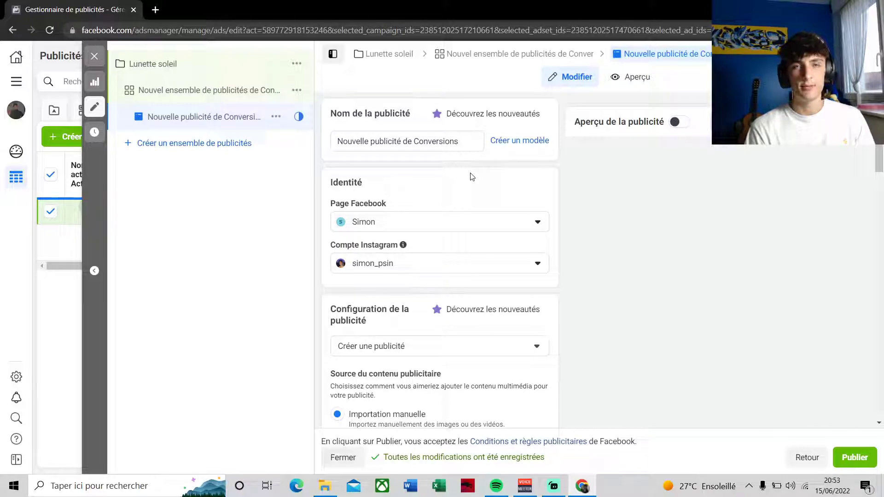
{"action": "scroll", "coordinate": [472, 177], "scroll_direction": "down", "scroll_amount": 1}
{"action": "scroll", "coordinate": [472, 177], "scroll_direction": "up", "scroll_amount": 1}
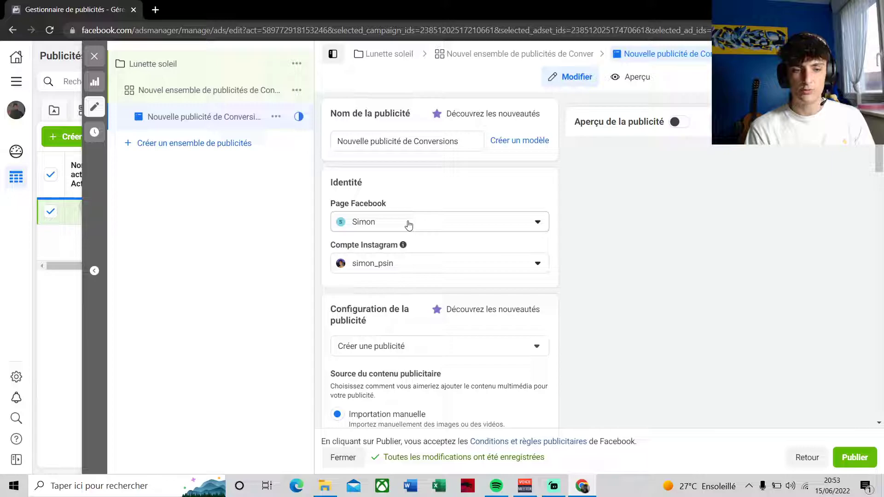
{"action": "scroll", "coordinate": [408, 225], "scroll_direction": "down", "scroll_amount": 1}
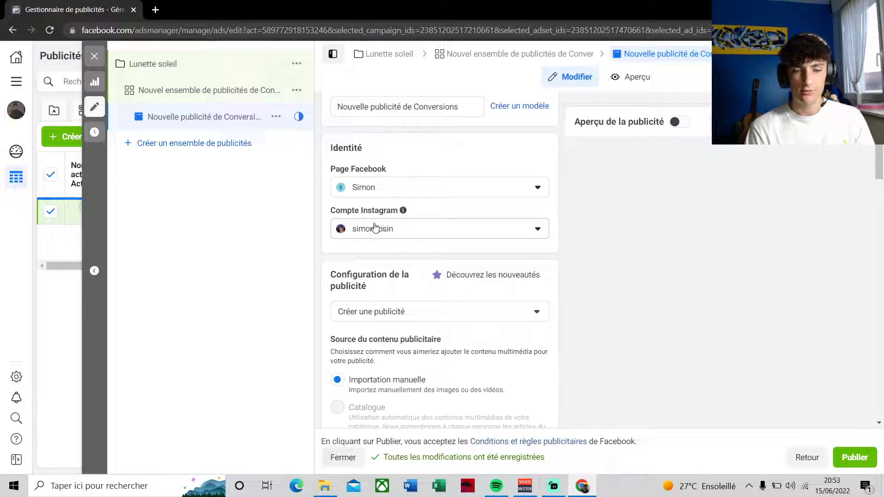
{"action": "scroll", "coordinate": [415, 237], "scroll_direction": "up", "scroll_amount": 1}
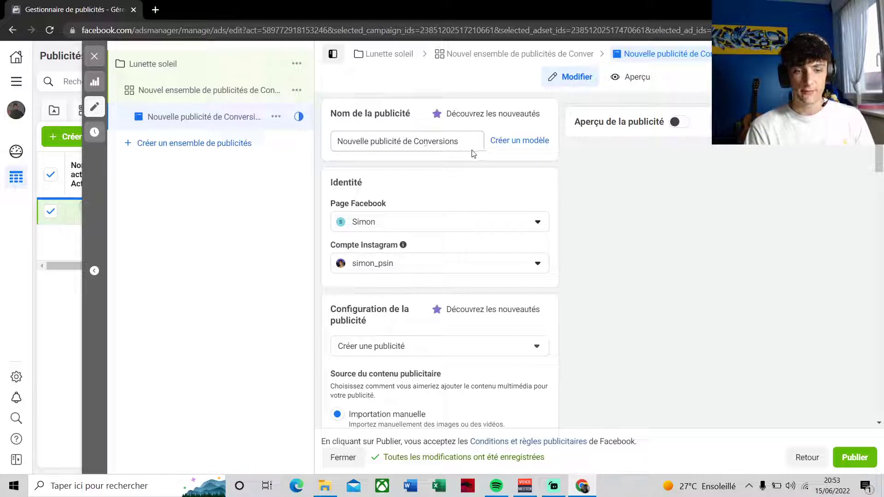
{"action": "scroll", "coordinate": [473, 154], "scroll_direction": "down", "scroll_amount": 2}
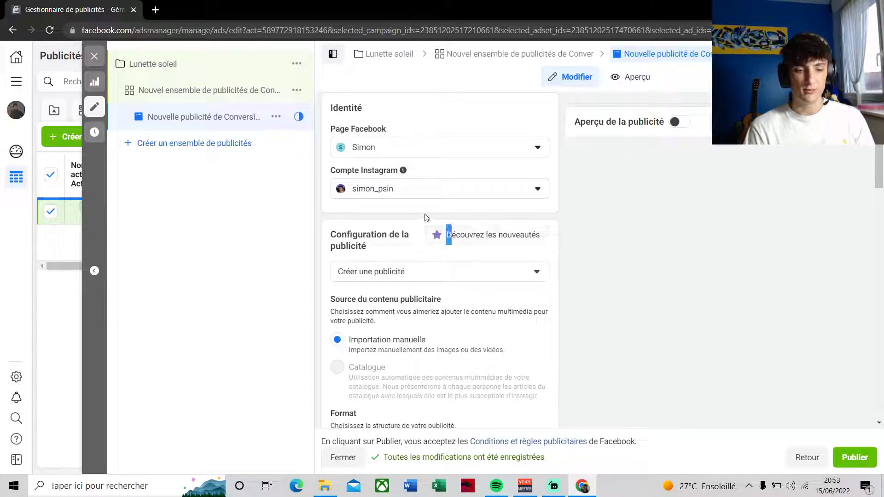
{"action": "scroll", "coordinate": [403, 239], "scroll_direction": "down", "scroll_amount": 1}
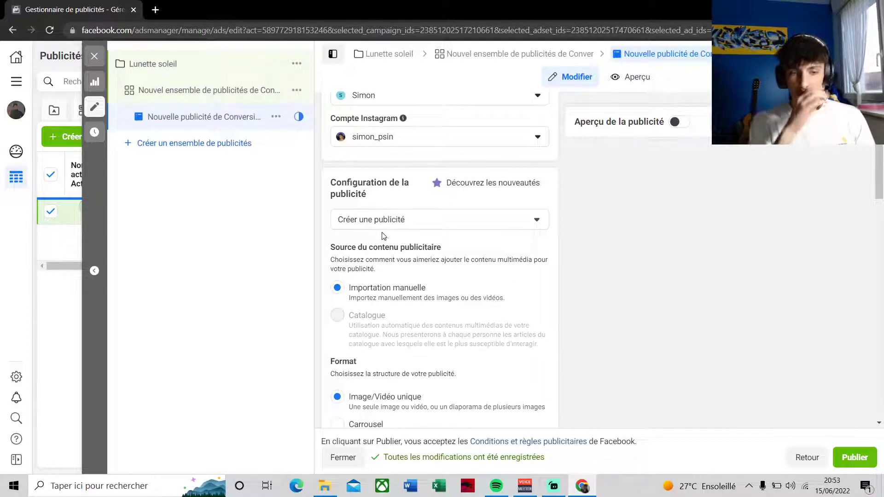
{"action": "scroll", "coordinate": [383, 236], "scroll_direction": "down", "scroll_amount": 1}
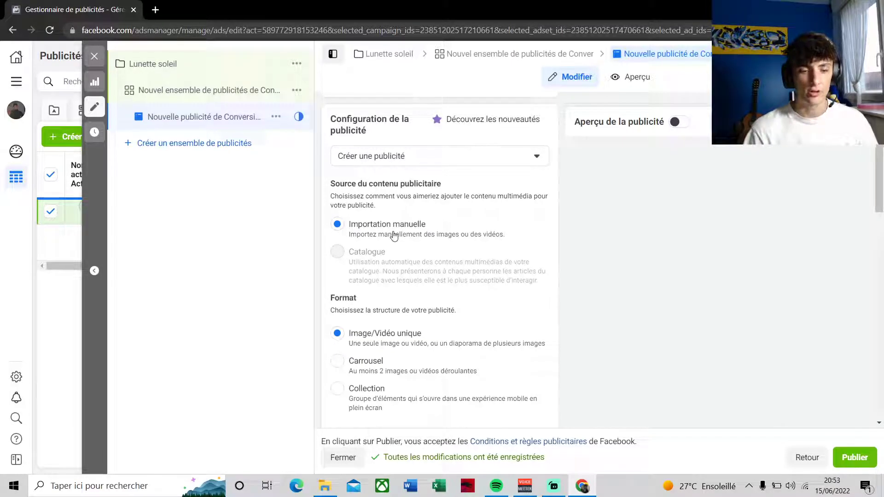
{"action": "scroll", "coordinate": [394, 236], "scroll_direction": "down", "scroll_amount": 2}
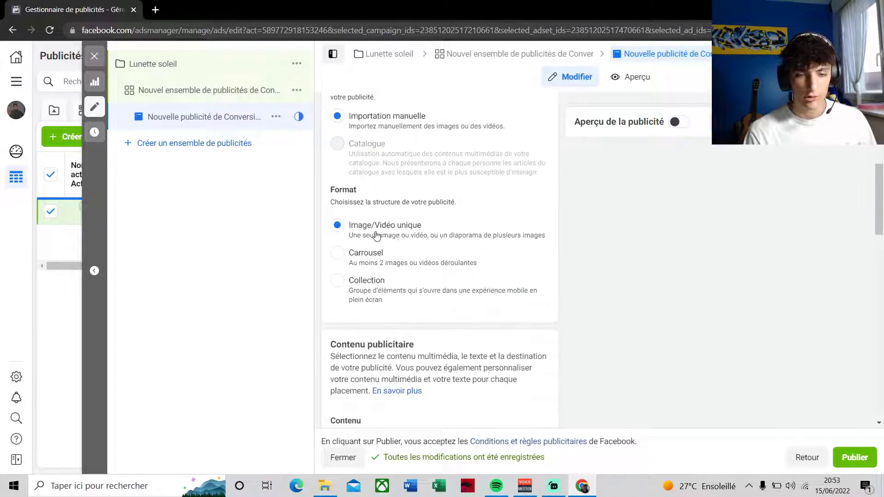
{"action": "scroll", "coordinate": [355, 234], "scroll_direction": "down", "scroll_amount": 4}
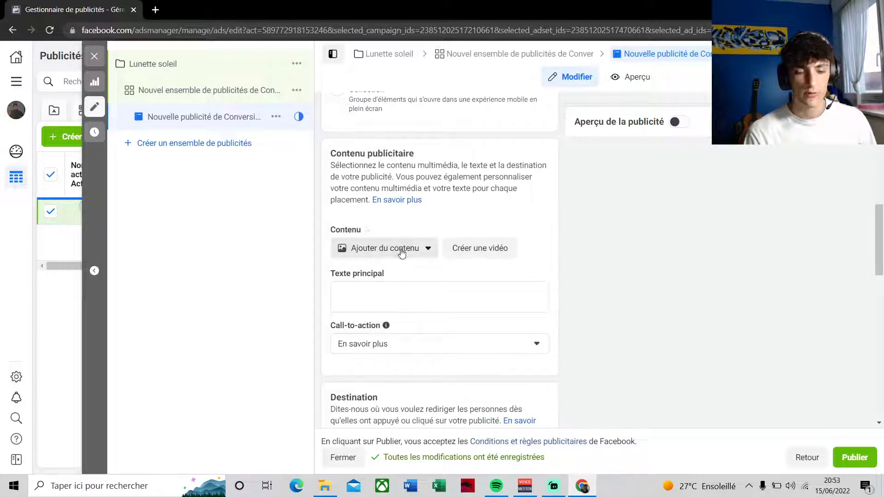
Search Google Images for "lunettes de soleil" in a new browser tab
{"action": "left_click", "coordinate": [155, 10]}
{"action": "left_click", "coordinate": [121, 49]}
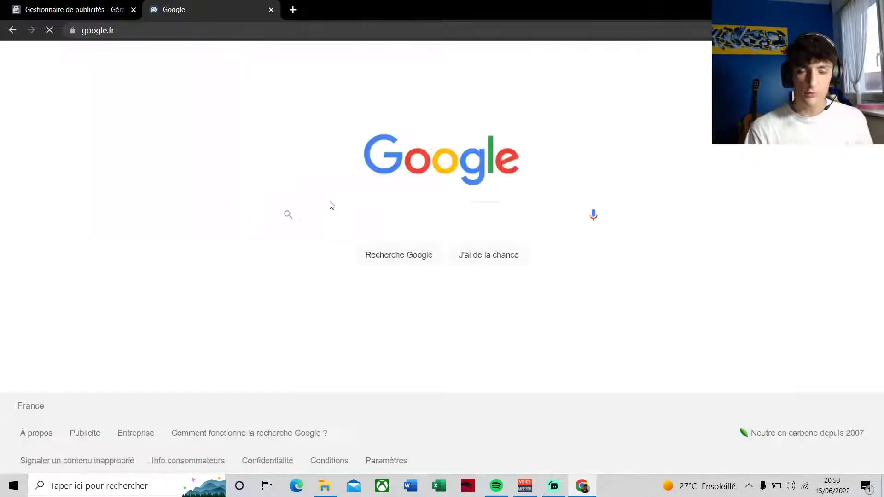
{"action": "type", "text": "lun"}
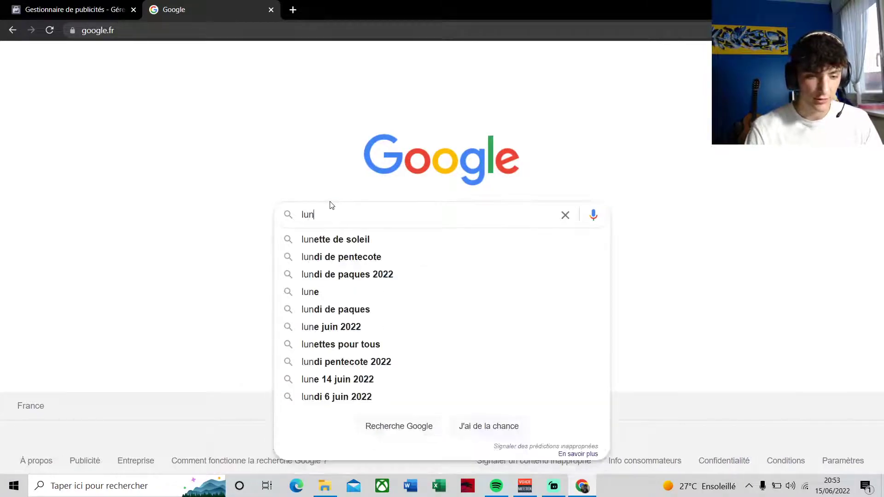
{"action": "type", "text": "ettes de soleil"}
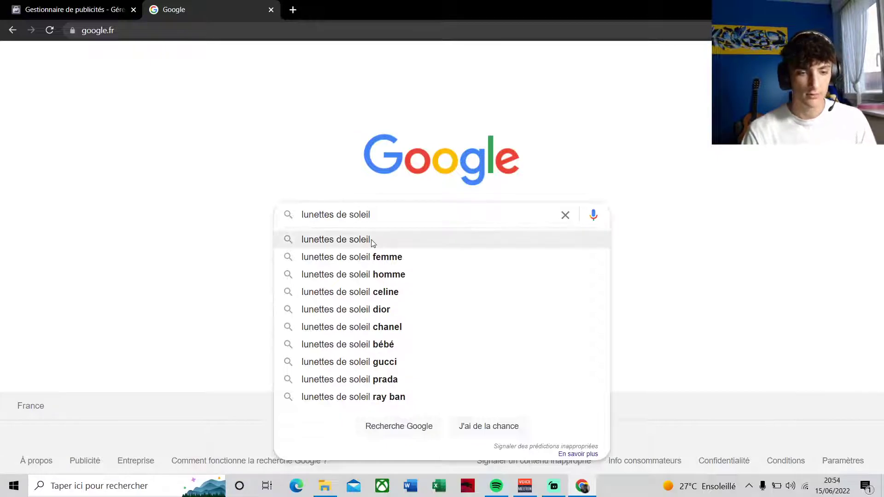
{"action": "left_click", "coordinate": [372, 239]}
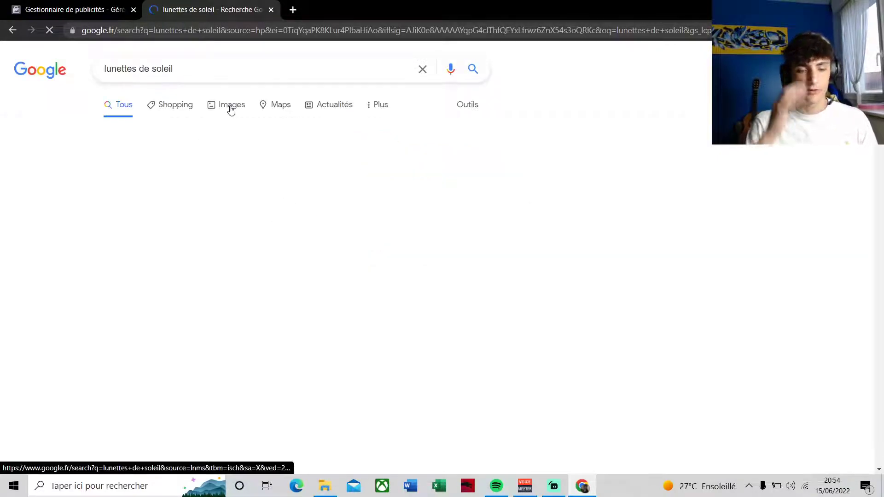
{"action": "left_click", "coordinate": [232, 109]}
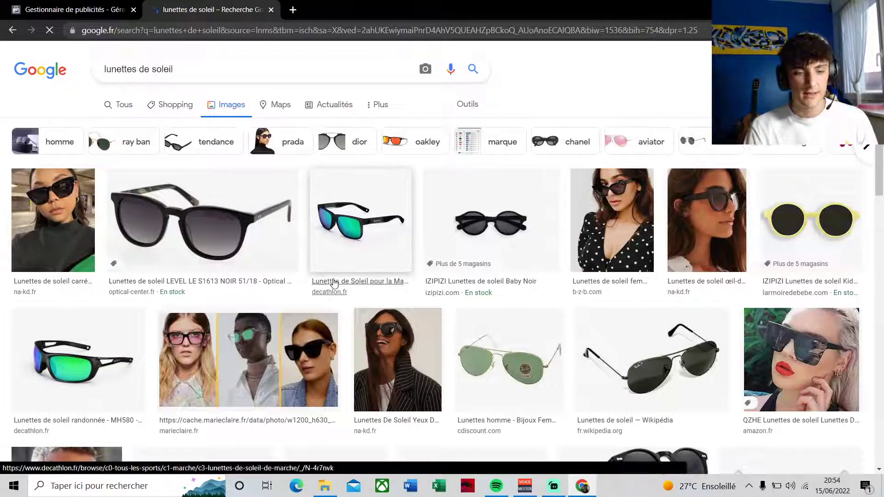
{"action": "key", "text": "super+Tab"}
{"action": "key", "text": "Escape"}
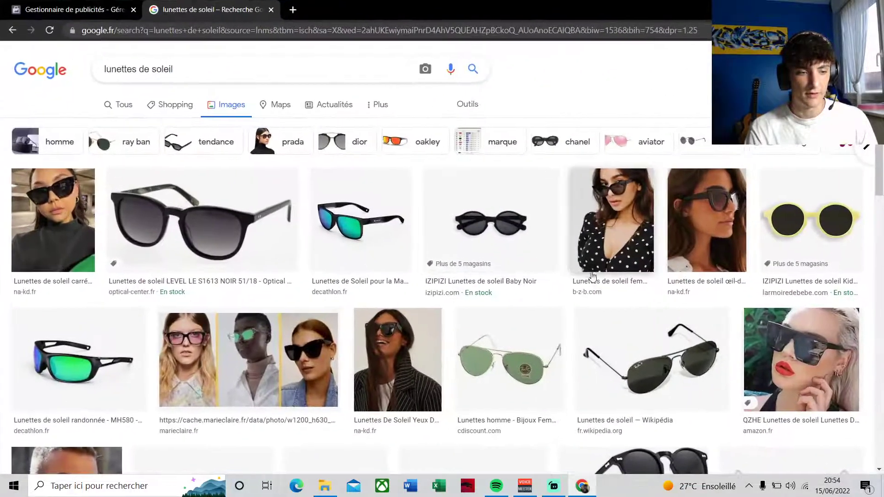
Download the BZB photo of a woman in a polka-dot dress wearing sunglasses as 2001191_18000_V2.jpg
{"action": "left_click", "coordinate": [637, 230]}
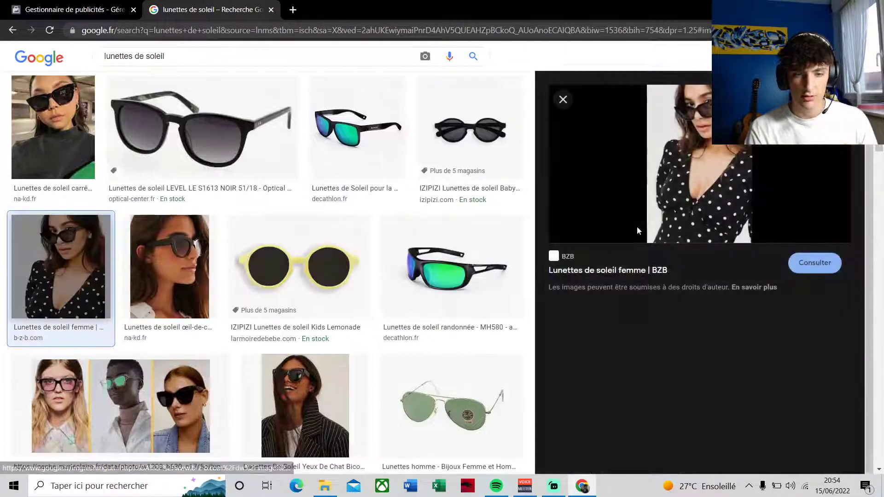
{"action": "right_click", "coordinate": [693, 168]}
{"action": "left_click", "coordinate": [759, 296]}
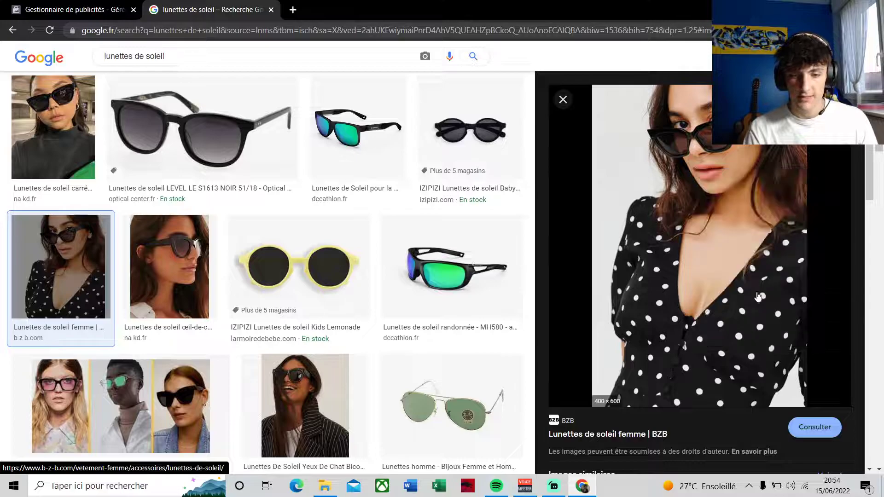
{"action": "left_click", "coordinate": [341, 256]}
Return to the ads manager and import 2001191_18000_V2.jpg from the computer as the ad's image
{"action": "left_click", "coordinate": [73, 9]}
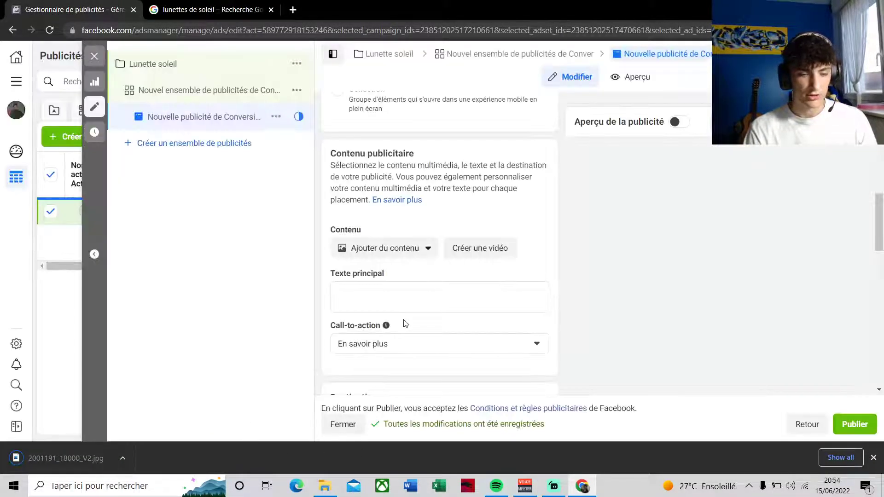
{"action": "left_click", "coordinate": [385, 248]}
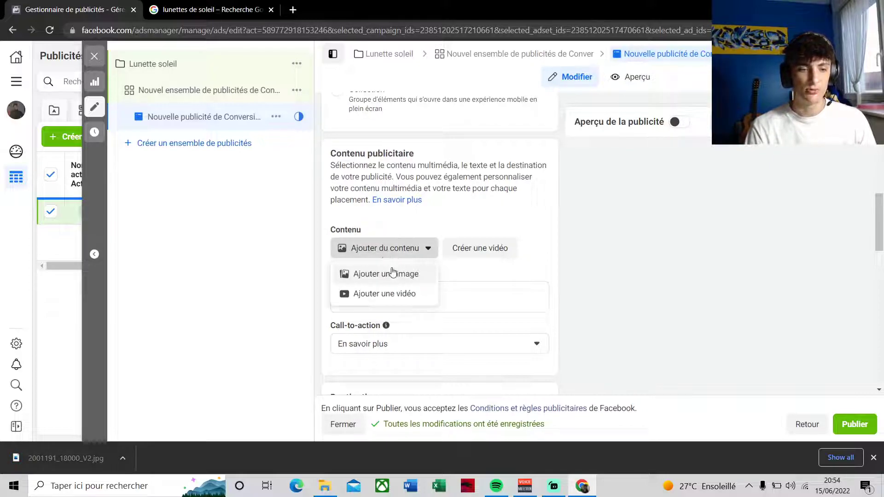
{"action": "left_click", "coordinate": [393, 273]}
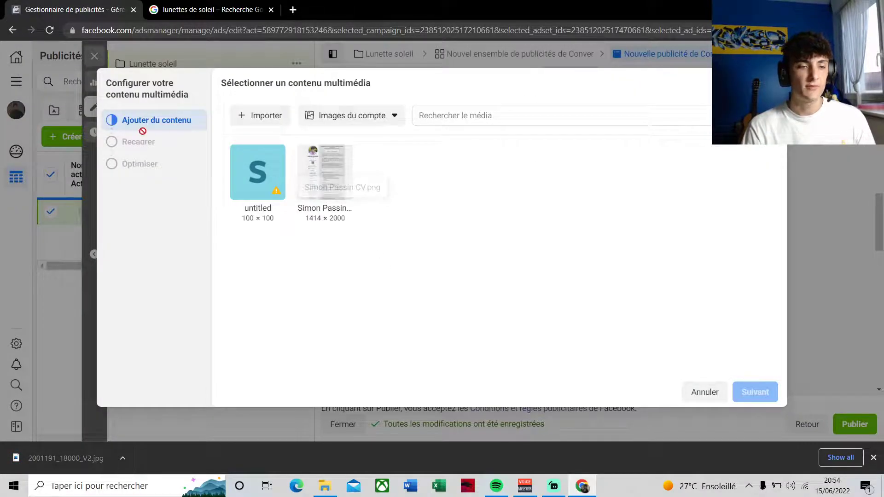
{"action": "left_click", "coordinate": [268, 120]}
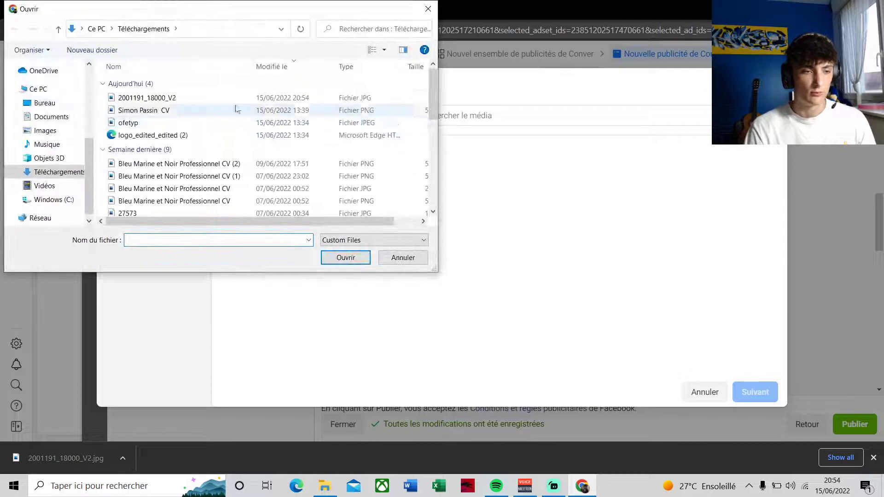
{"action": "left_click", "coordinate": [43, 88]}
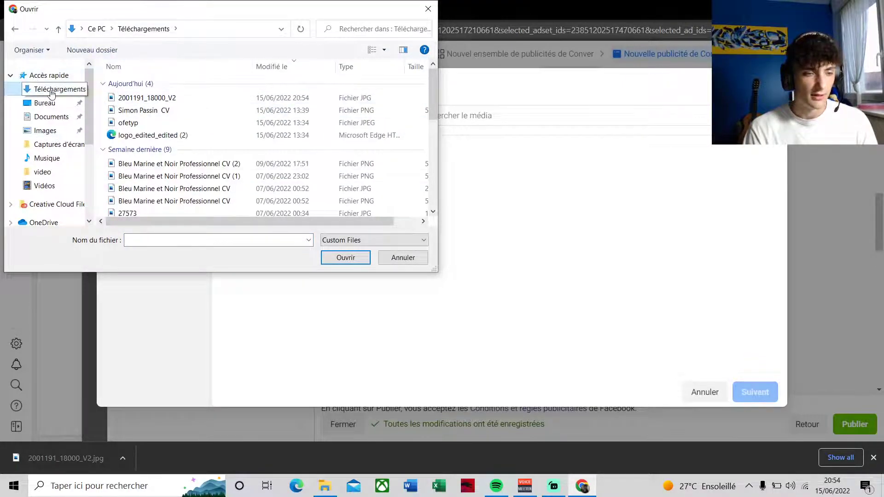
{"action": "left_click", "coordinate": [37, 75]}
{"action": "scroll", "coordinate": [138, 112], "scroll_direction": "down", "scroll_amount": 3}
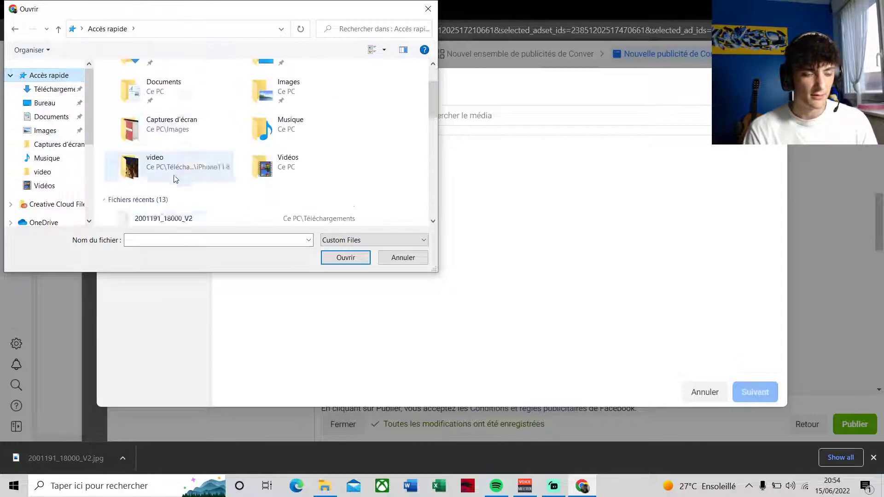
{"action": "left_click", "coordinate": [167, 133]}
{"action": "left_click", "coordinate": [344, 258]}
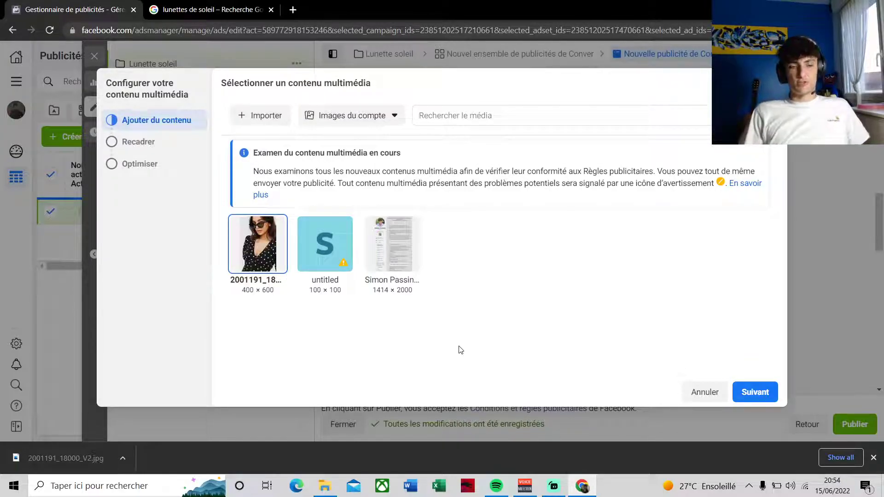
Keep the image's original proportions and finish the media setup without allowing enhancements
{"action": "left_click", "coordinate": [745, 392]}
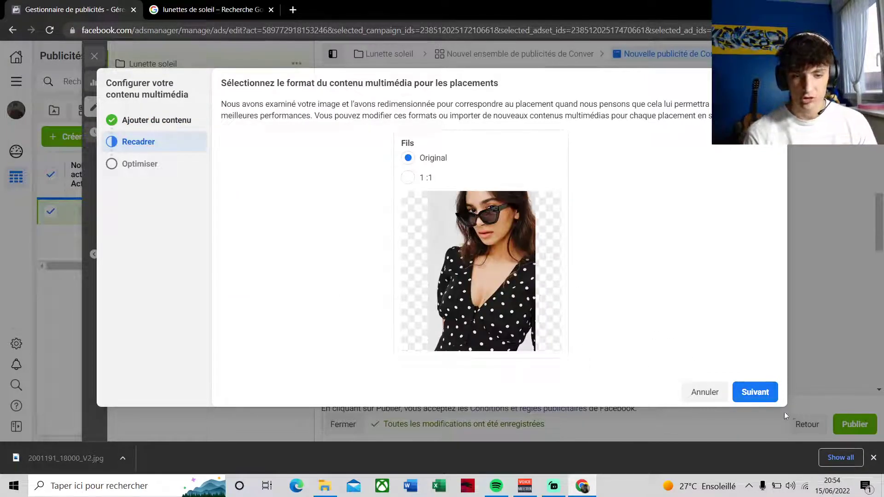
{"action": "left_click", "coordinate": [760, 393]}
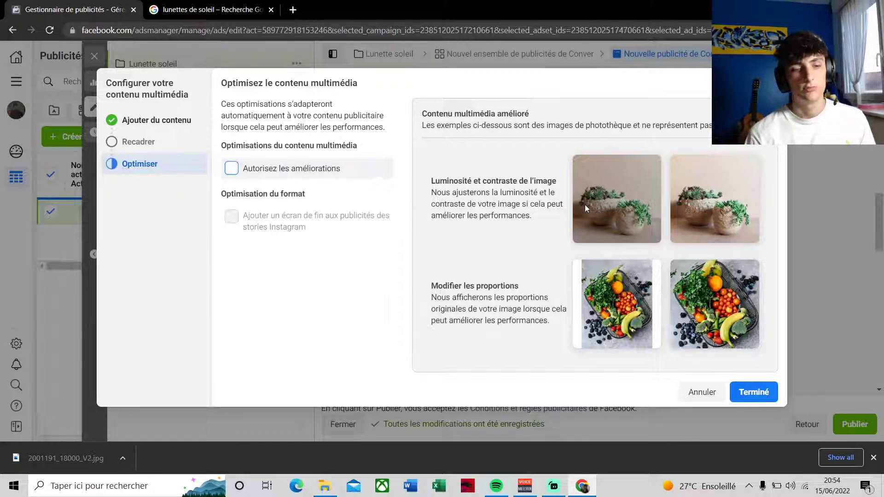
{"action": "left_click", "coordinate": [757, 400]}
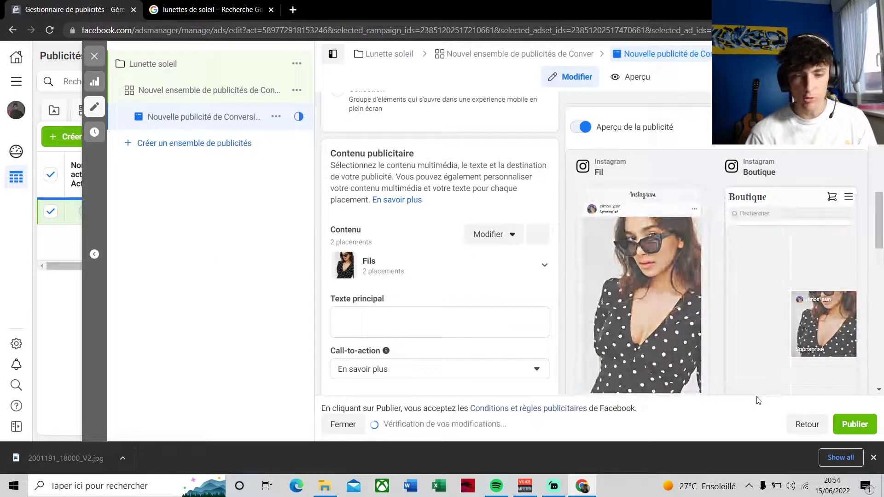
Enter "n'hésitez pas" as the ad's primary text
{"action": "scroll", "coordinate": [691, 262], "scroll_direction": "down", "scroll_amount": 3}
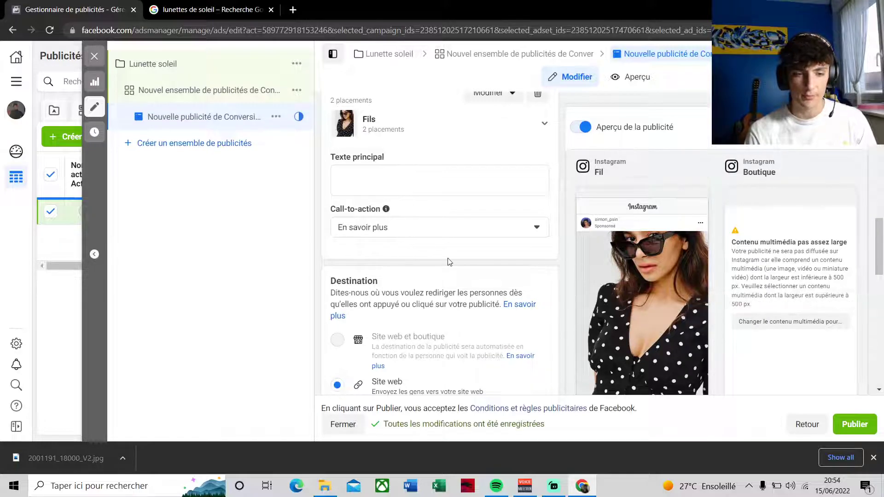
{"action": "scroll", "coordinate": [446, 260], "scroll_direction": "up", "scroll_amount": 1}
{"action": "left_click", "coordinate": [415, 252]}
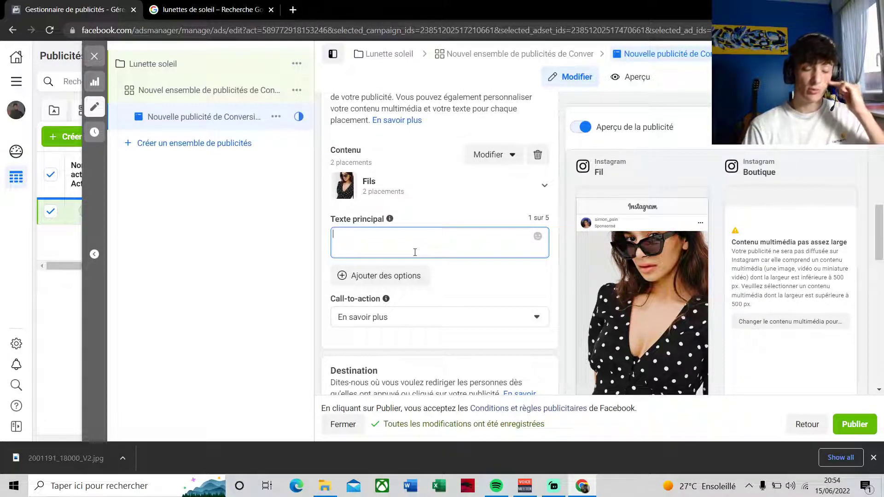
{"action": "type", "text": "n"}
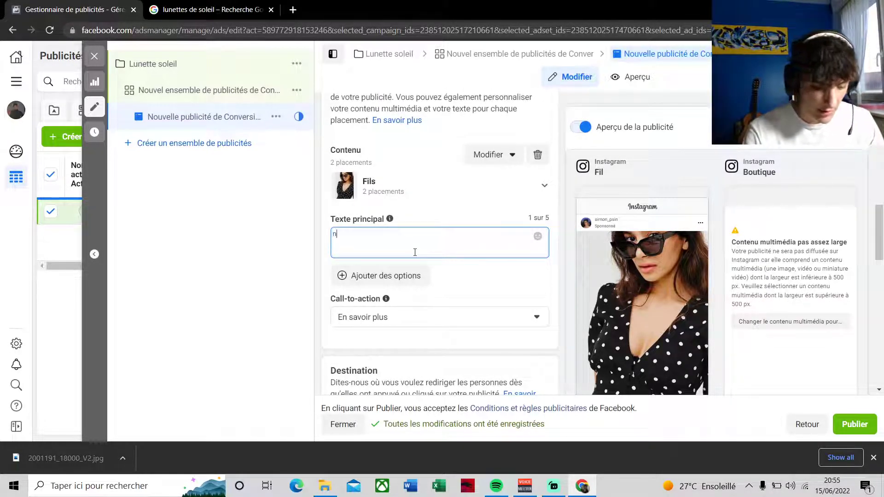
{"action": "type", "text": "'hésitez pas"}
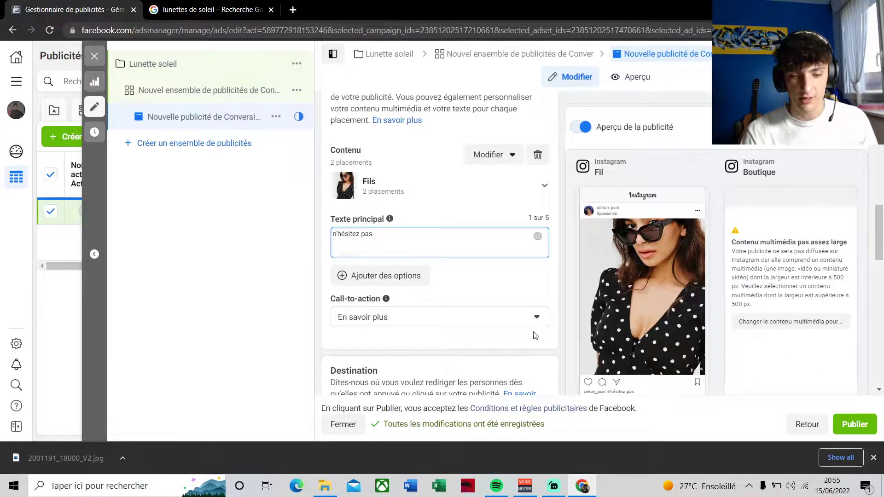
Change the ad's call-to-action to "Commander"
{"action": "scroll", "coordinate": [543, 349], "scroll_direction": "down", "scroll_amount": 1}
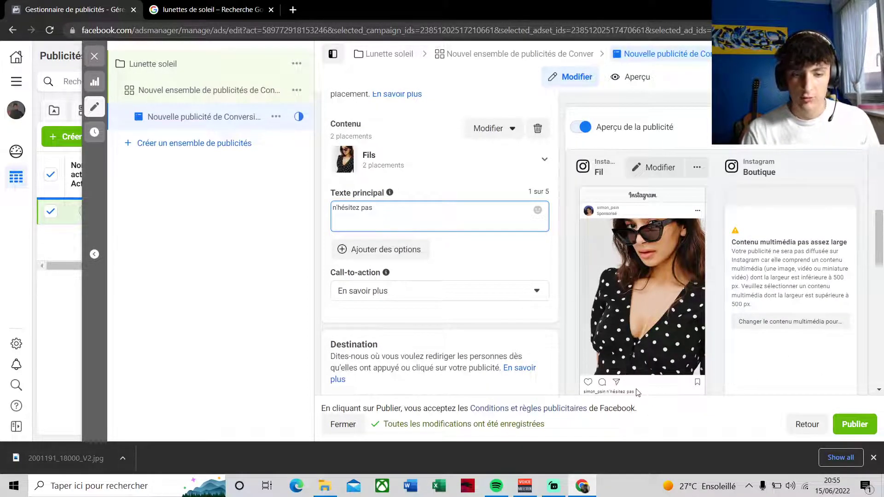
{"action": "left_click", "coordinate": [438, 290]}
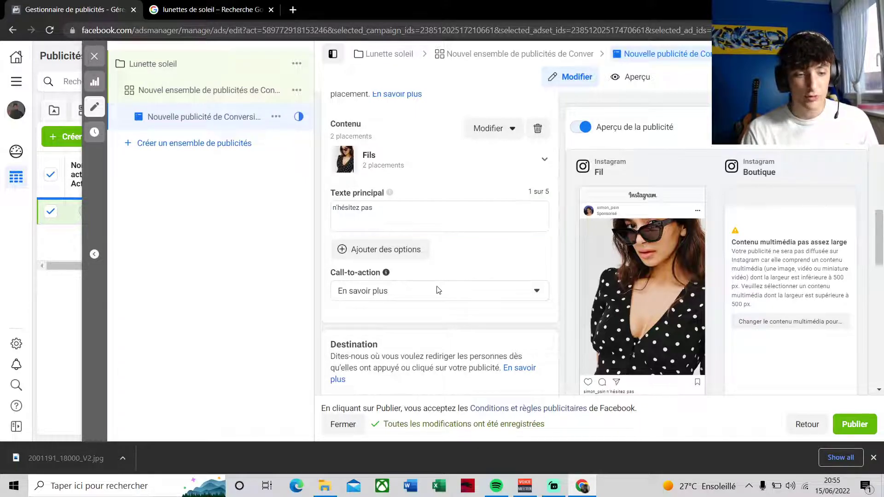
{"action": "scroll", "coordinate": [390, 223], "scroll_direction": "down", "scroll_amount": 1}
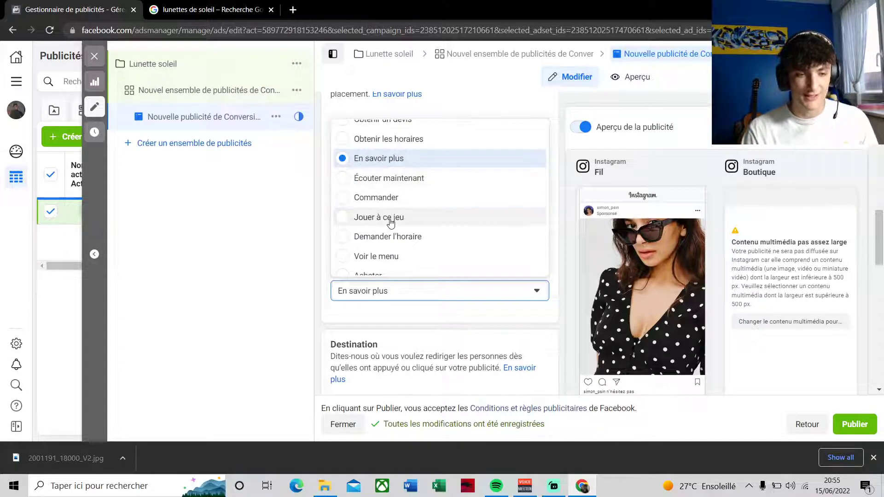
{"action": "scroll", "coordinate": [391, 223], "scroll_direction": "down", "scroll_amount": 1}
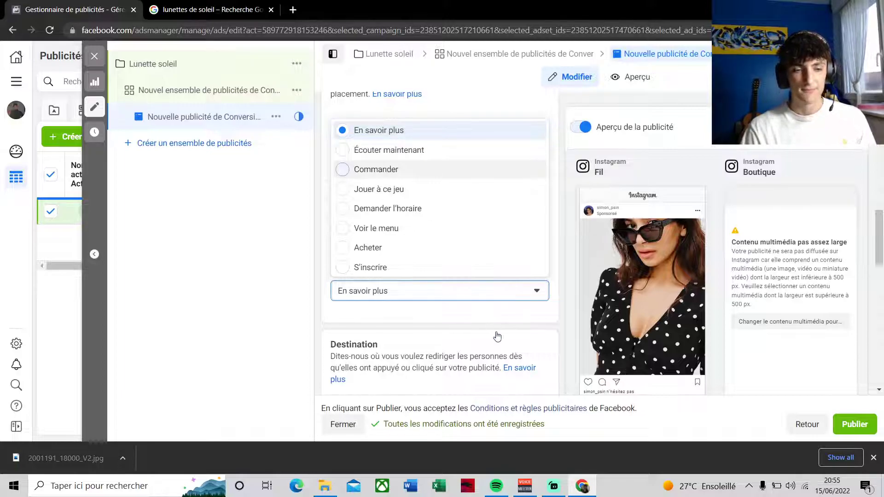
{"action": "key", "text": "Return"}
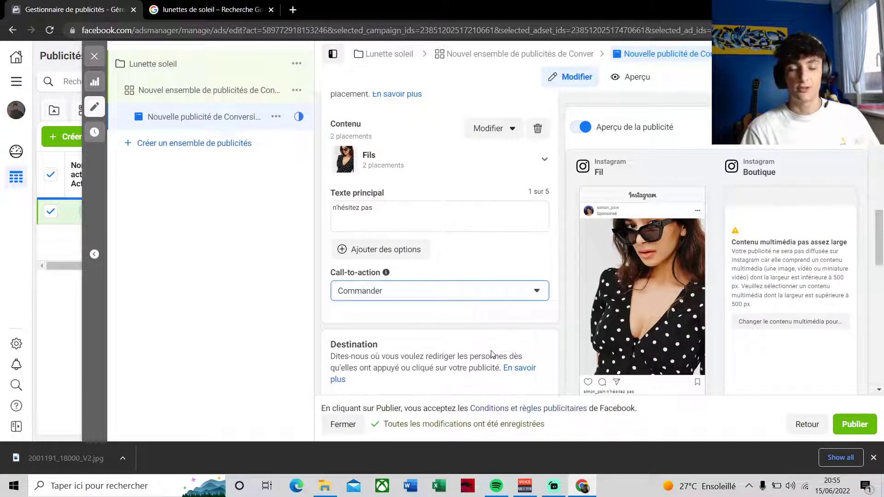
Add a second primary text option reading "dès maintenant" and dismiss the browser's download bar
{"action": "scroll", "coordinate": [497, 295], "scroll_direction": "down", "scroll_amount": 1}
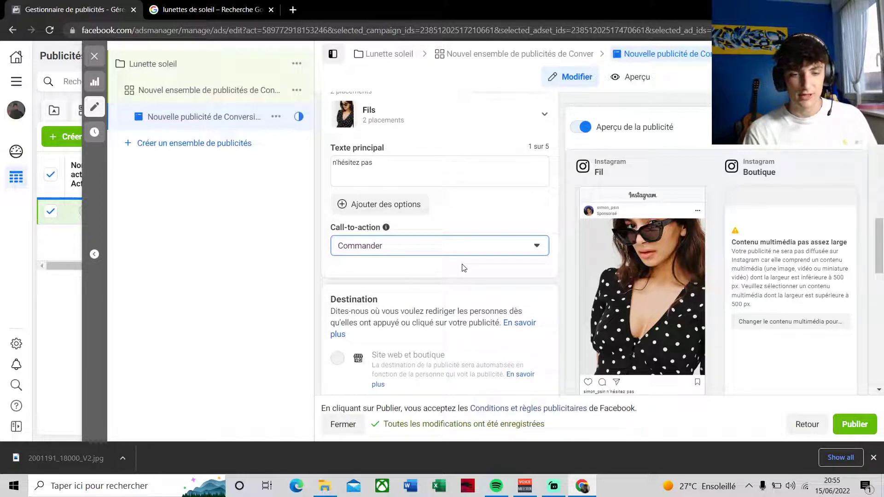
{"action": "scroll", "coordinate": [392, 347], "scroll_direction": "up", "scroll_amount": 2}
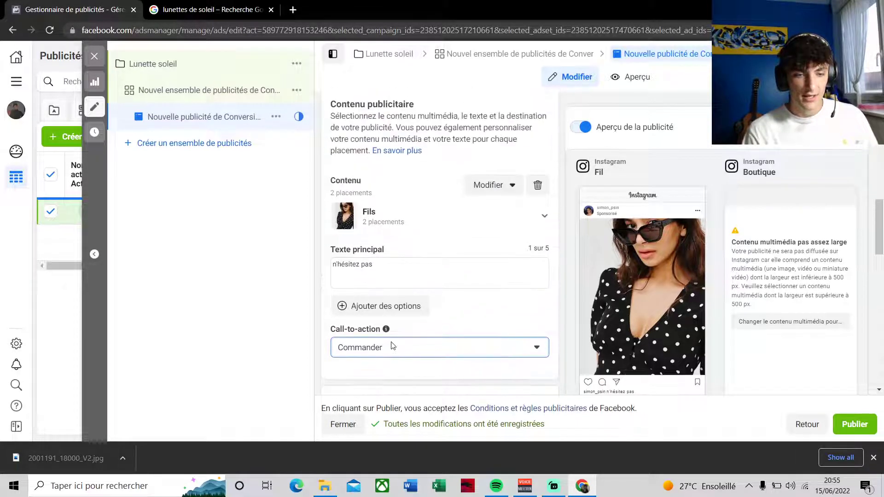
{"action": "left_click", "coordinate": [390, 315]}
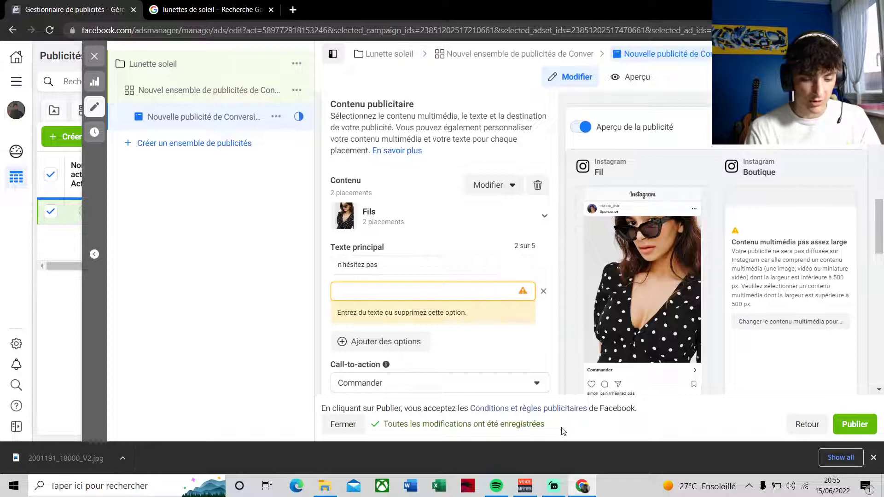
{"action": "type", "text": "è"}
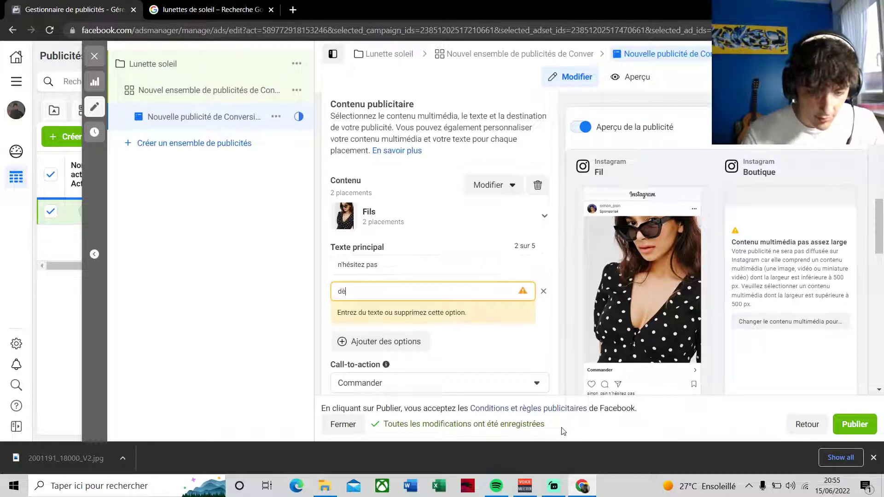
{"action": "type", "text": "s ma"}
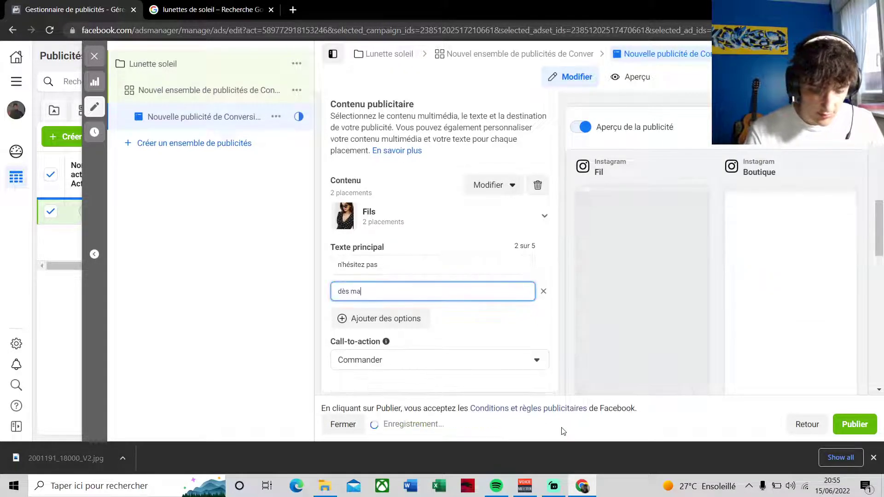
{"action": "type", "text": "intenant"}
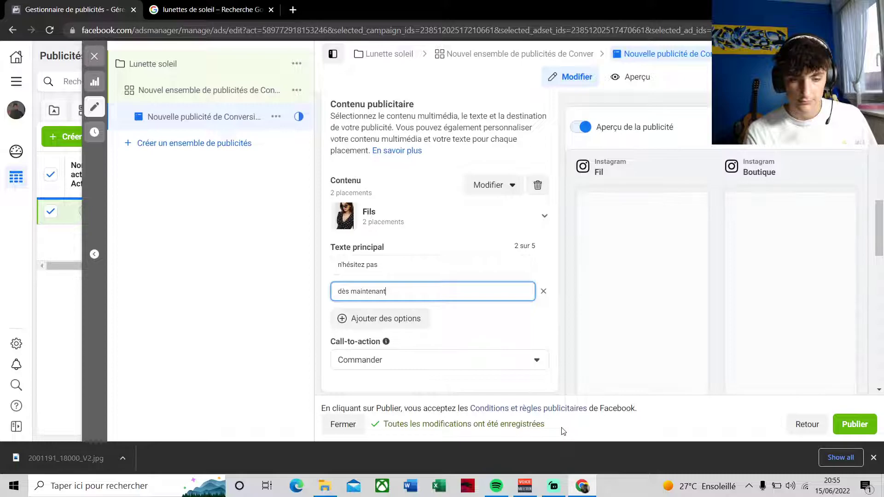
{"action": "left_click", "coordinate": [873, 457]}
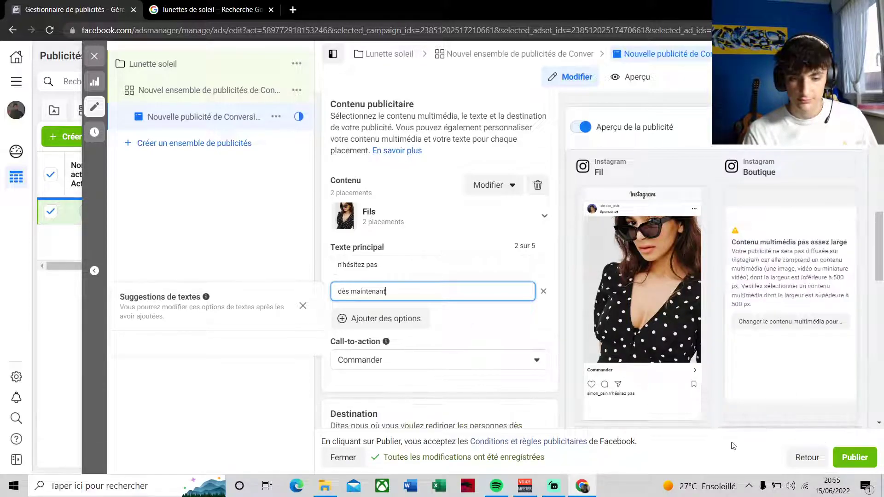
Examine the ad's destination, website URL, display link, call extension, language and tracking options
{"action": "scroll", "coordinate": [405, 326], "scroll_direction": "down", "scroll_amount": 6}
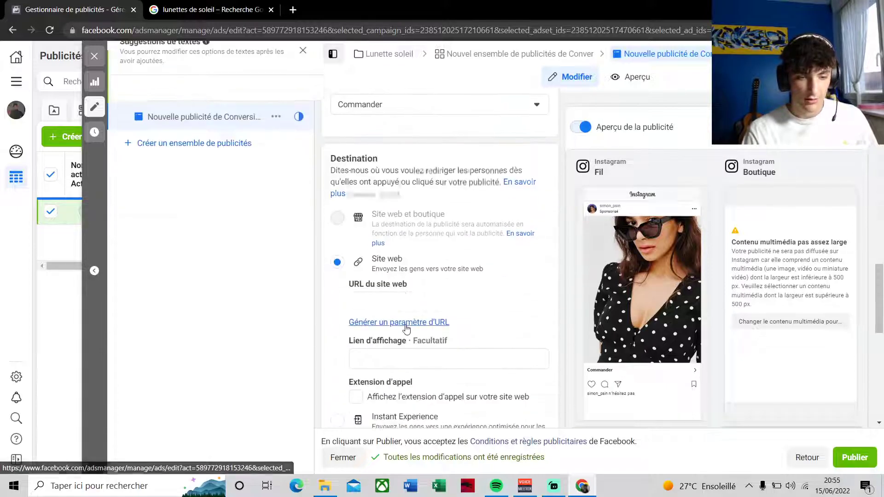
{"action": "left_click", "coordinate": [381, 262]}
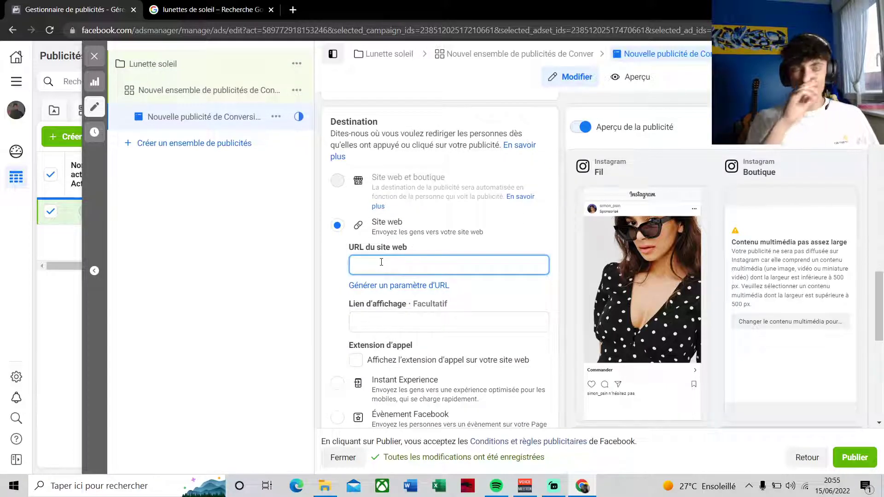
{"action": "left_click", "coordinate": [230, 37]}
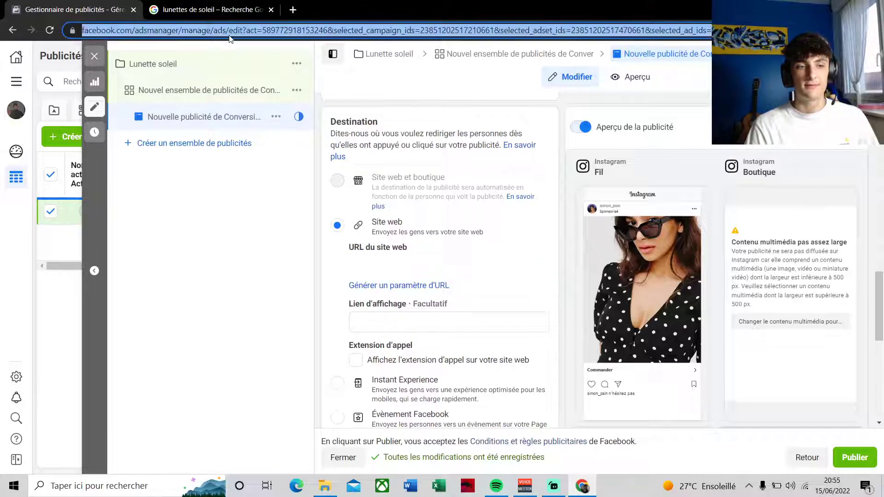
{"action": "left_click", "coordinate": [298, 365]}
{"action": "scroll", "coordinate": [431, 315], "scroll_direction": "down", "scroll_amount": 1}
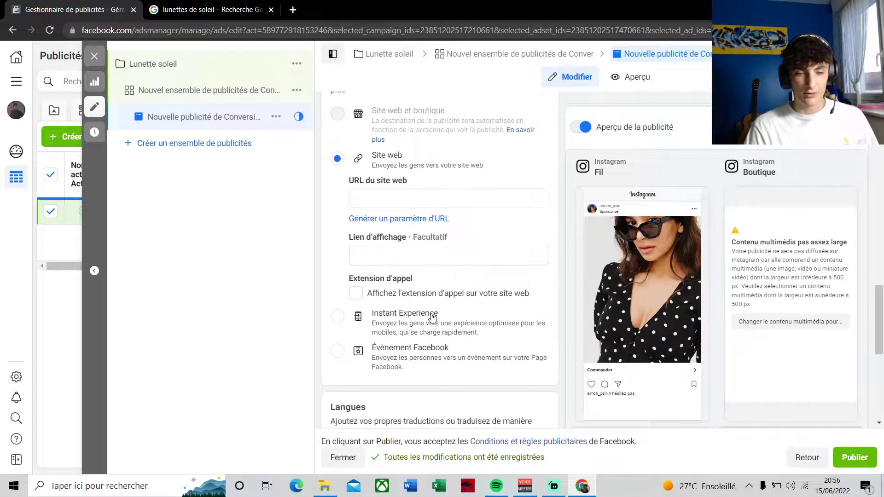
{"action": "scroll", "coordinate": [426, 311], "scroll_direction": "down", "scroll_amount": 1}
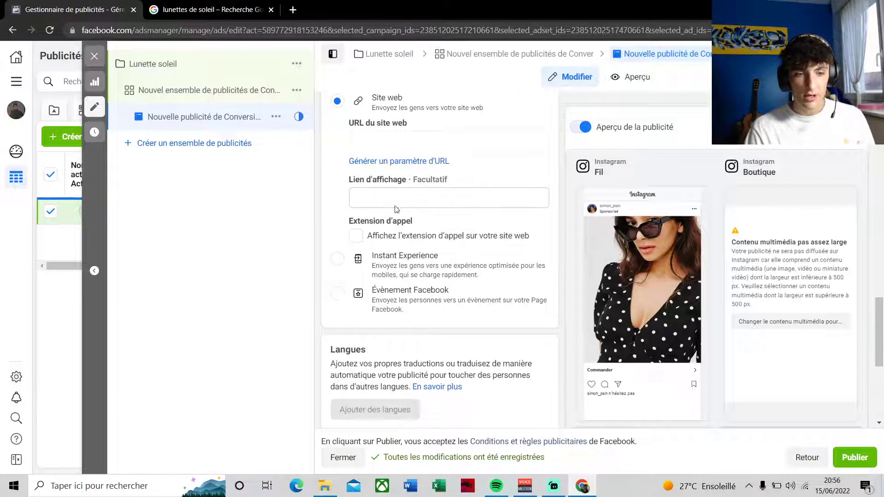
{"action": "scroll", "coordinate": [409, 216], "scroll_direction": "down", "scroll_amount": 1}
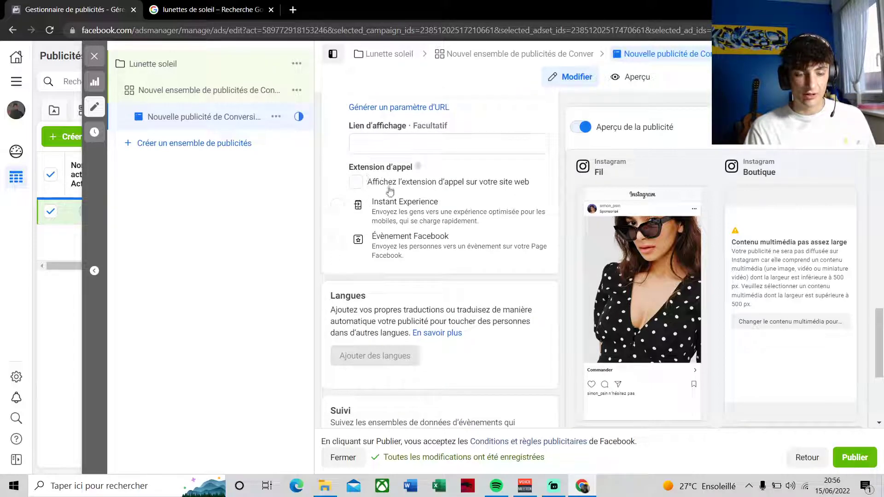
{"action": "scroll", "coordinate": [390, 200], "scroll_direction": "up", "scroll_amount": 1}
{"action": "scroll", "coordinate": [486, 260], "scroll_direction": "down", "scroll_amount": 4}
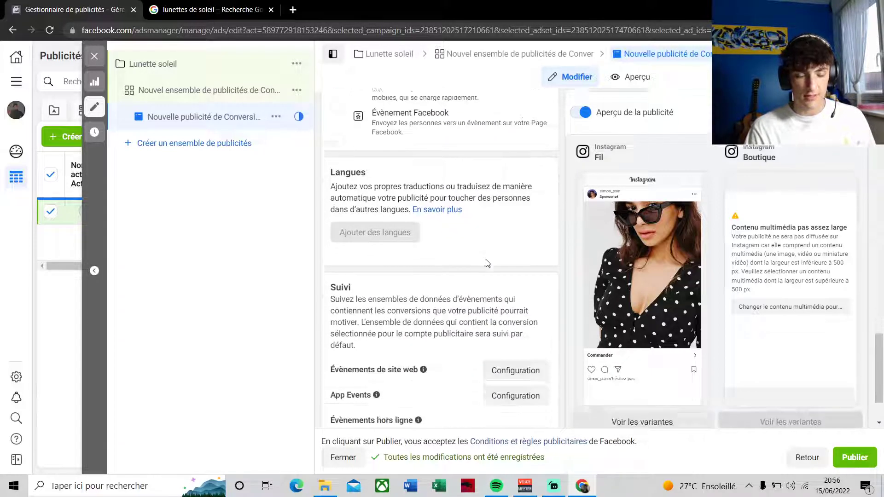
{"action": "scroll", "coordinate": [488, 263], "scroll_direction": "down", "scroll_amount": 1}
{"action": "mouse_move", "coordinate": [400, 156]}
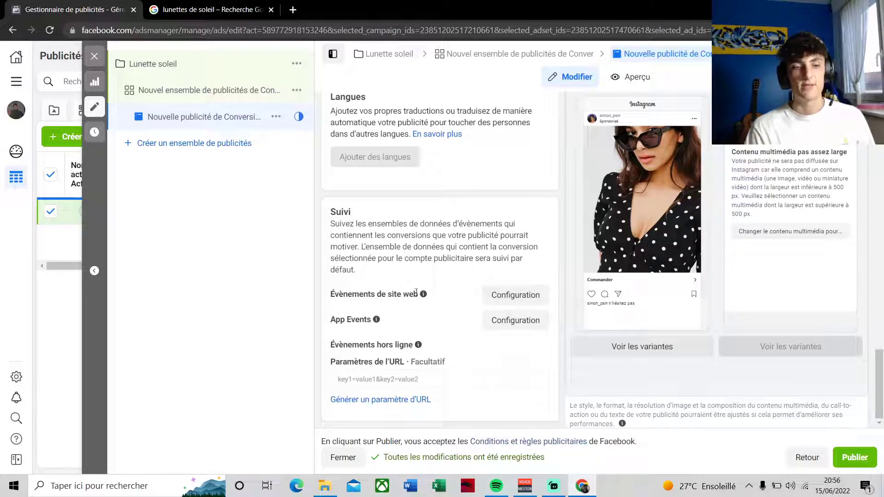
{"action": "mouse_move", "coordinate": [423, 294]}
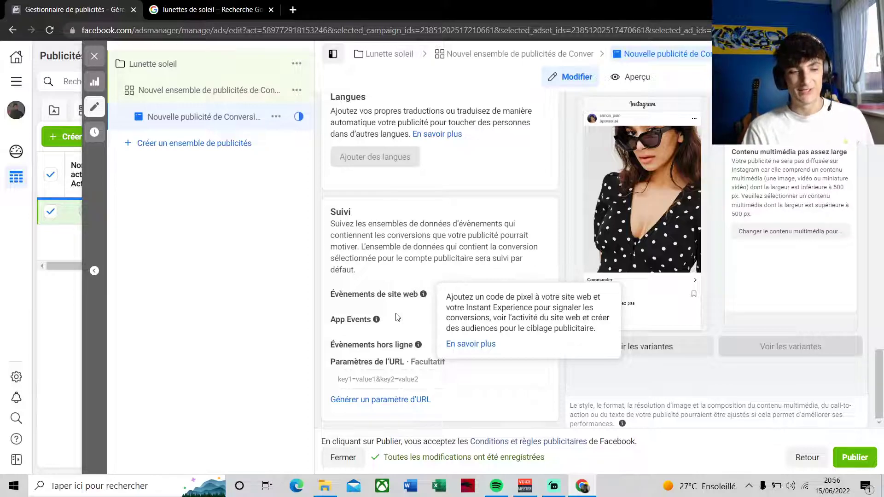
{"action": "mouse_move", "coordinate": [378, 321]}
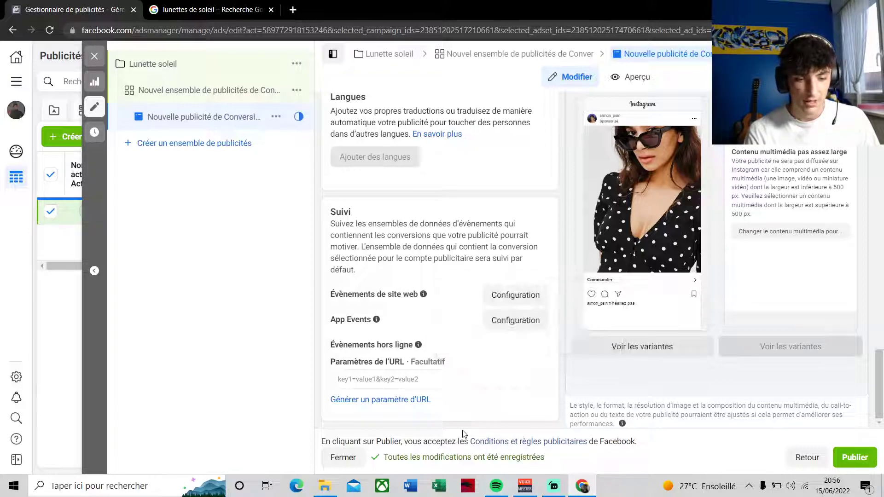
Try to publish the ad and close the payment information form without adding a payment method
{"action": "left_click", "coordinate": [852, 464]}
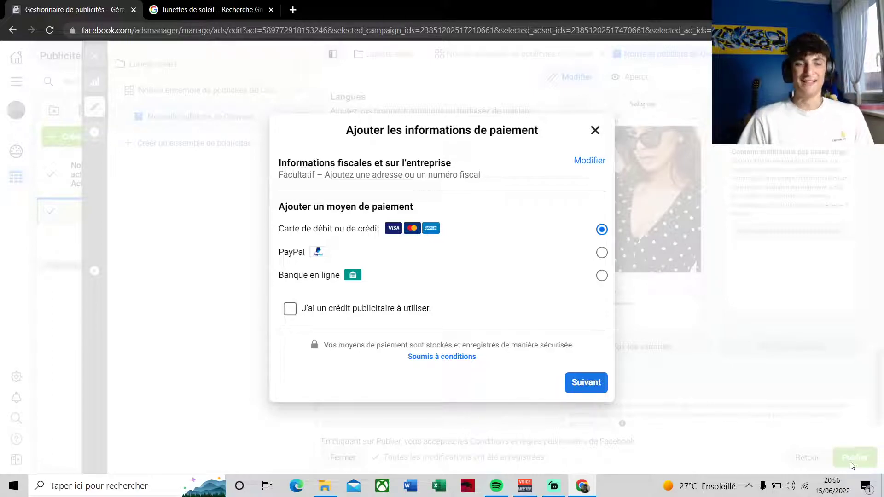
{"action": "left_click", "coordinate": [596, 131]}
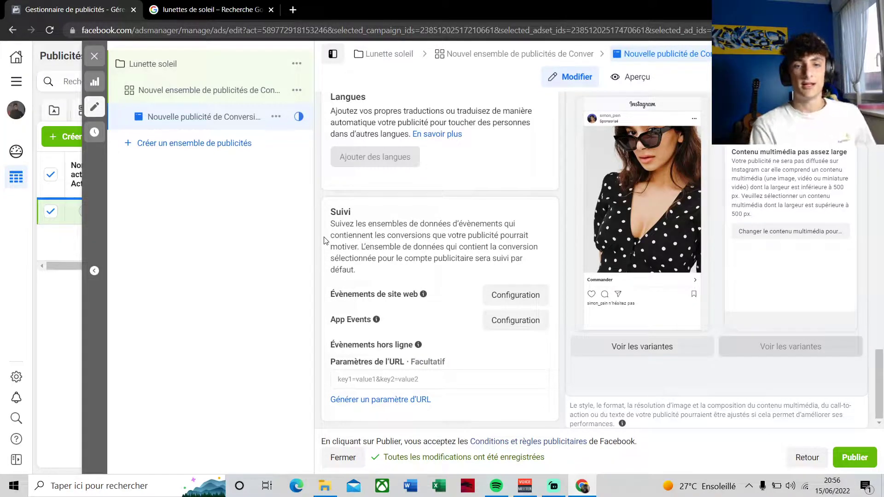